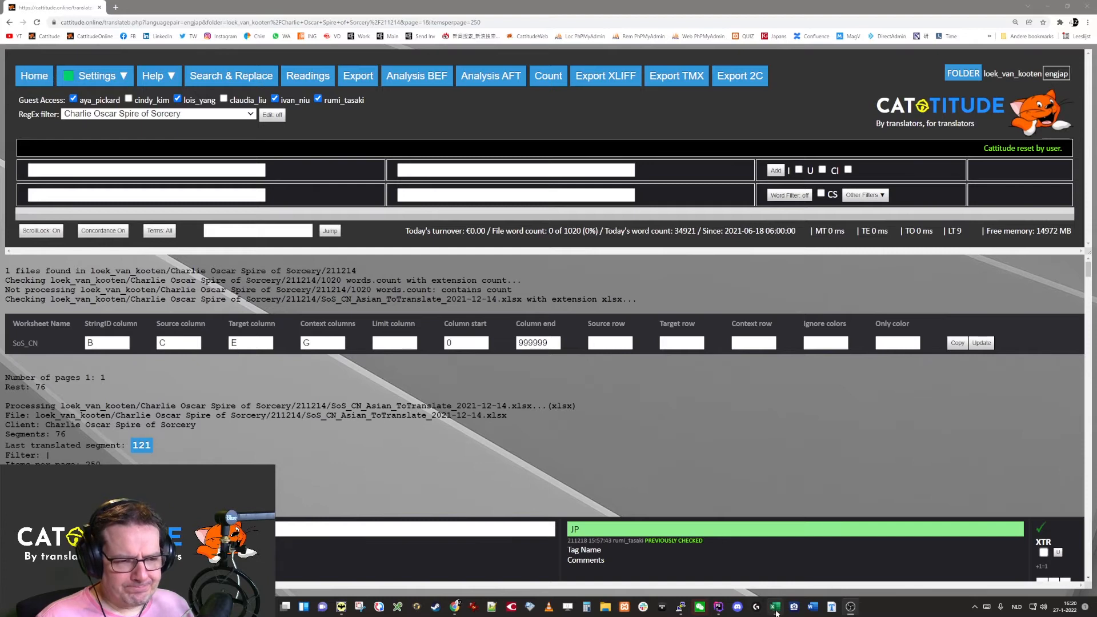
# Step: Switch to the Questions.xlsx workbook in Excel and review the first entry's string ID, context, source text and question
pyautogui.click(775, 607)
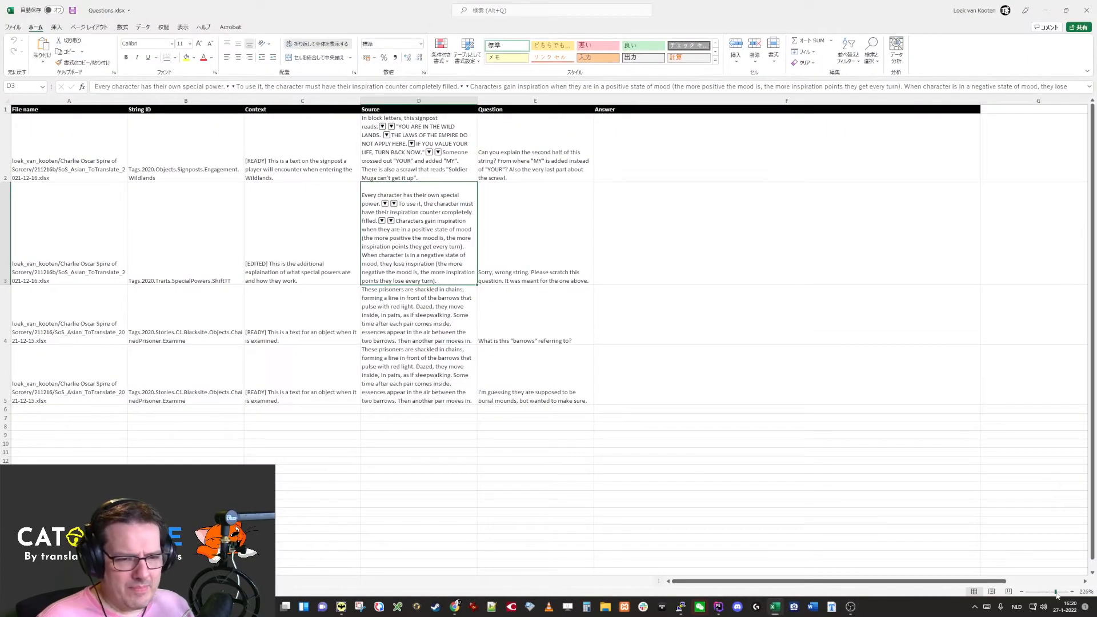
pyautogui.scroll(1, 495, 399)
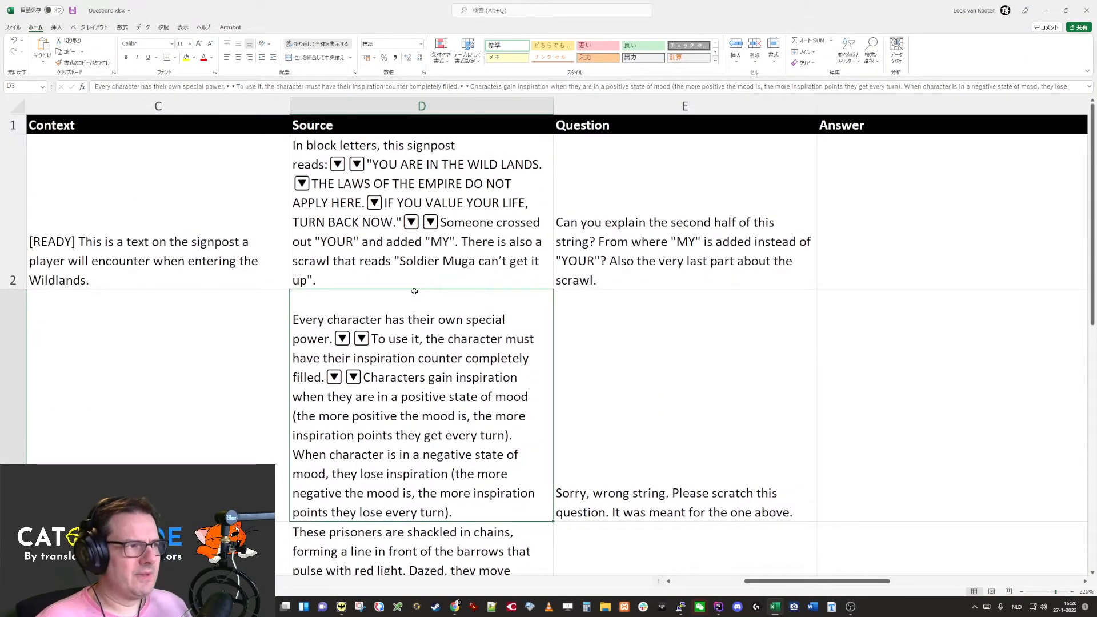
pyautogui.press('Home')
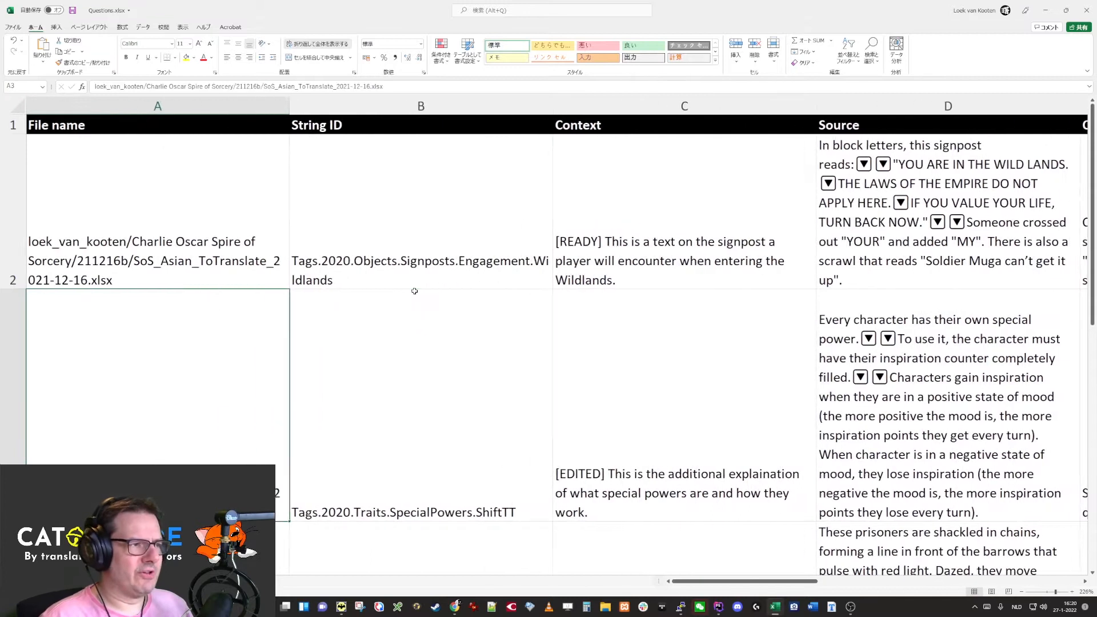
pyautogui.click(1022, 592)
pyautogui.click(1022, 592)
pyautogui.click(1021, 592)
pyautogui.click(1021, 592)
pyautogui.click(1021, 592)
pyautogui.click(327, 208)
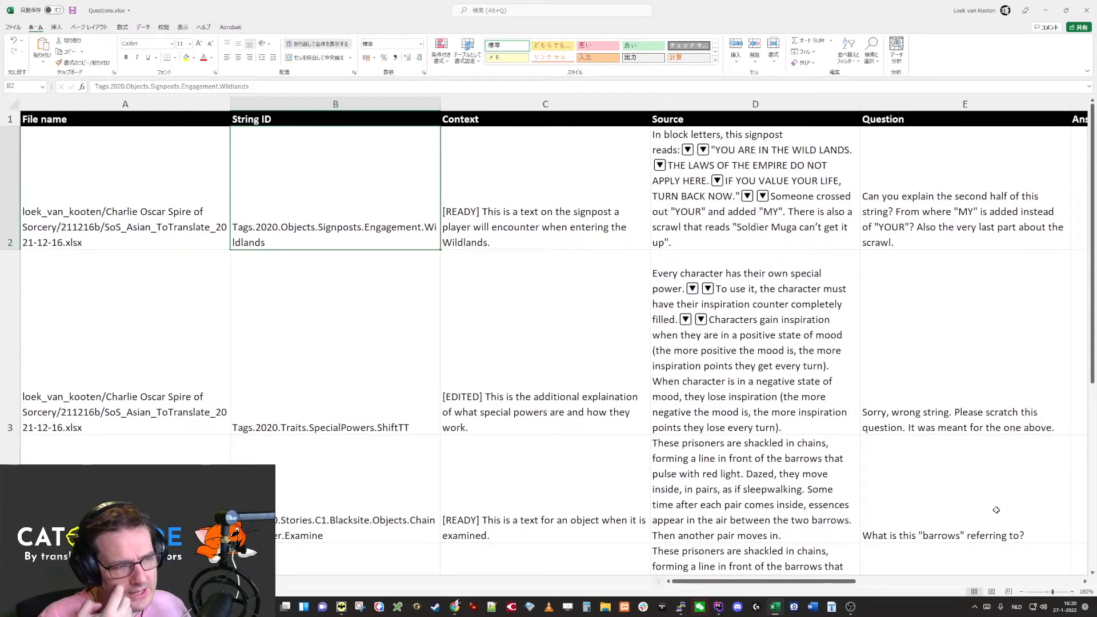
pyautogui.press('Right')
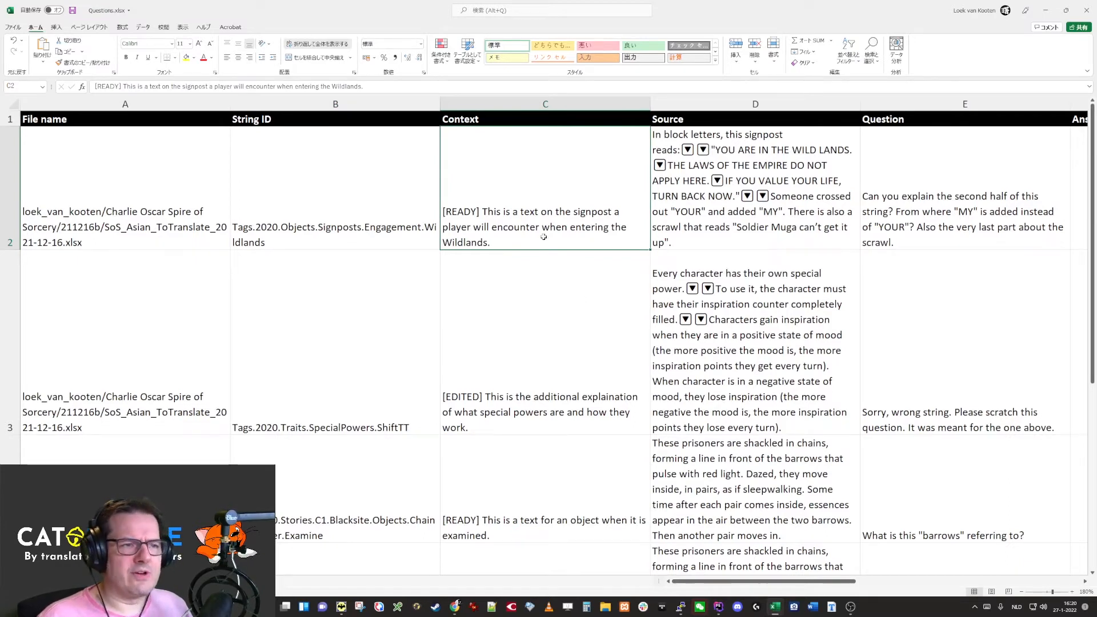
pyautogui.click(713, 202)
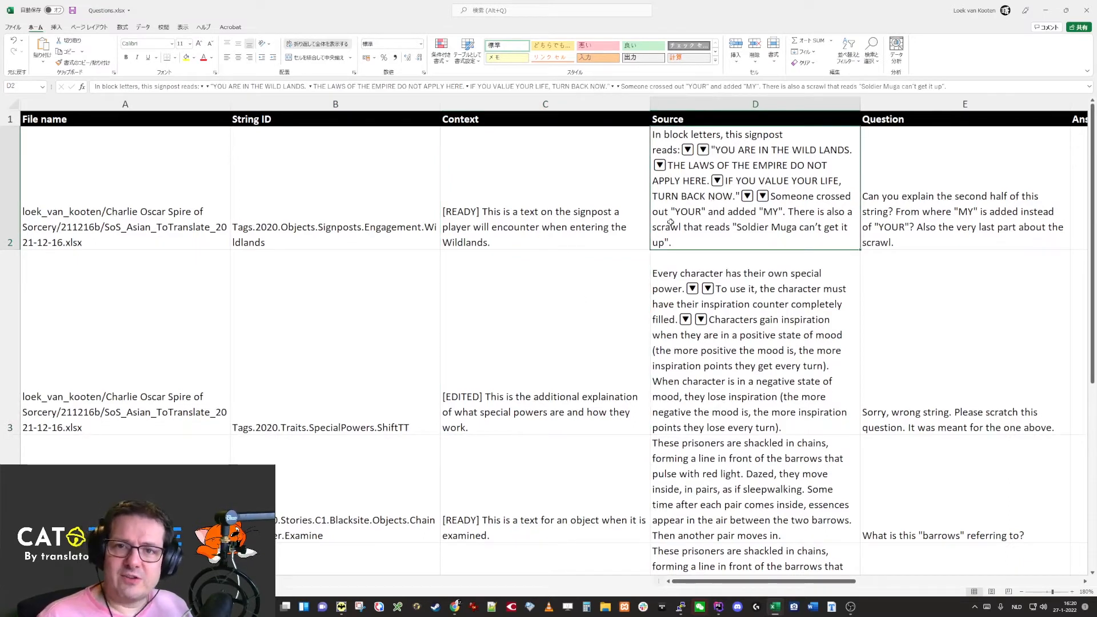
pyautogui.click(921, 211)
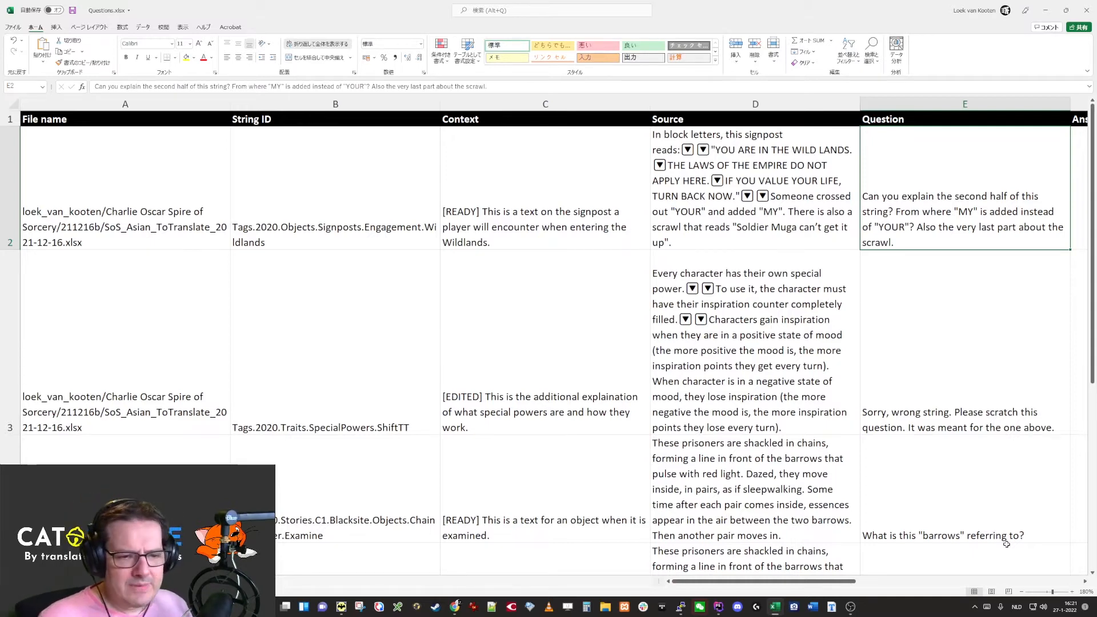
# Step: Review the question in the second entry of Questions.xlsx, including the empty Answer column beside it, and close the workbook
pyautogui.click(1022, 592)
pyautogui.click(1022, 592)
pyautogui.click(846, 355)
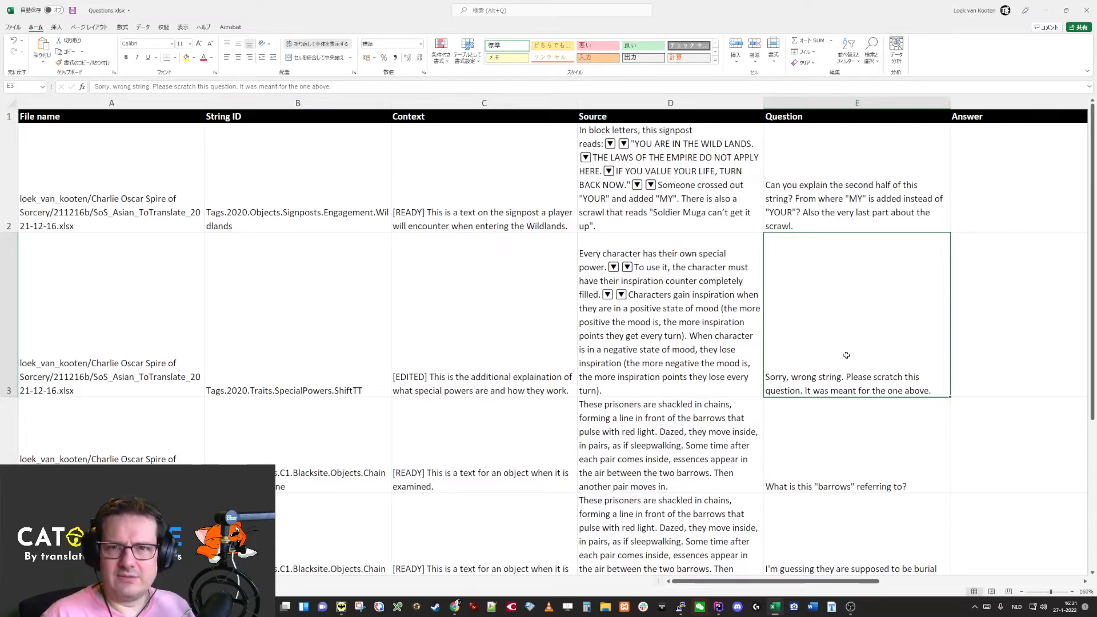
pyautogui.click(1087, 11)
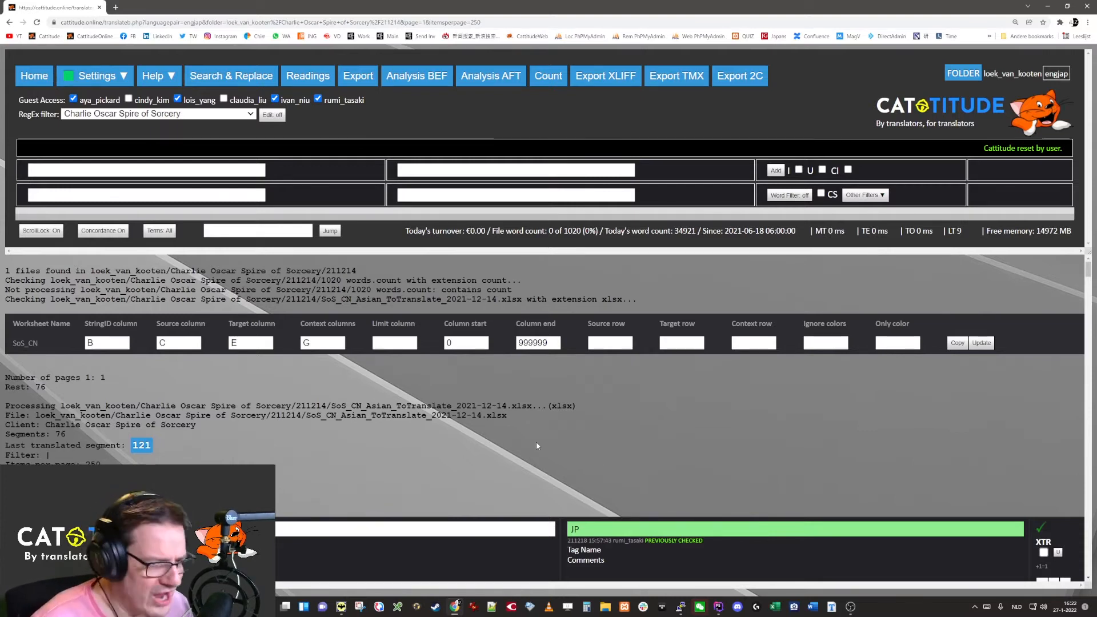
# Step: Submit the question "Do you want us to actually translate Great River to Japanese, or should we just transcribe it?" for segment 2
pyautogui.scroll(-3, 536, 440)
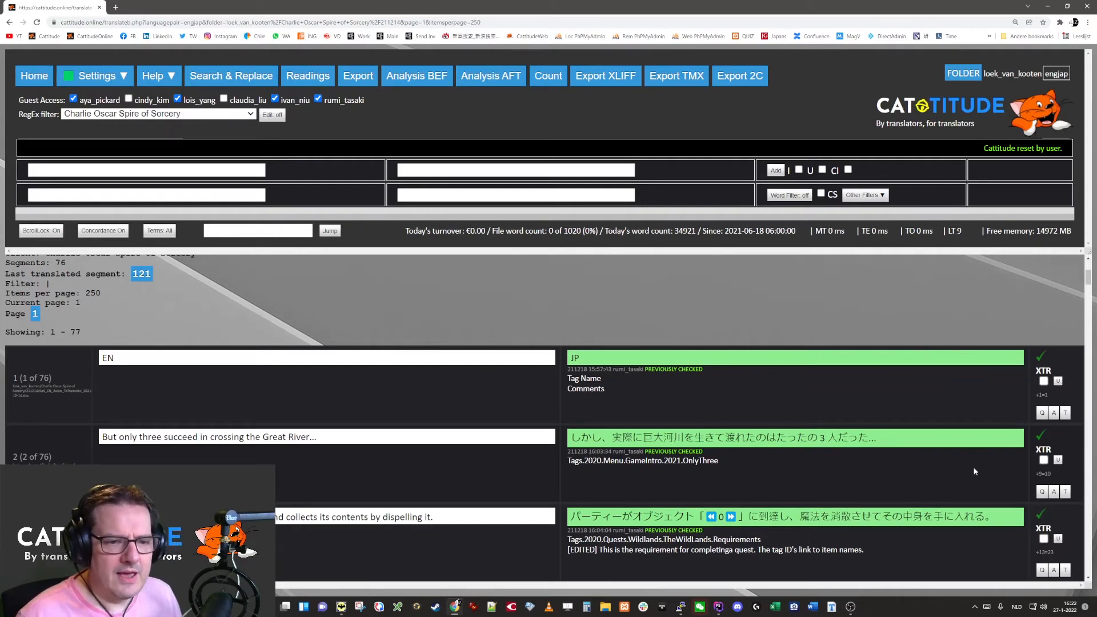
pyautogui.click(1042, 493)
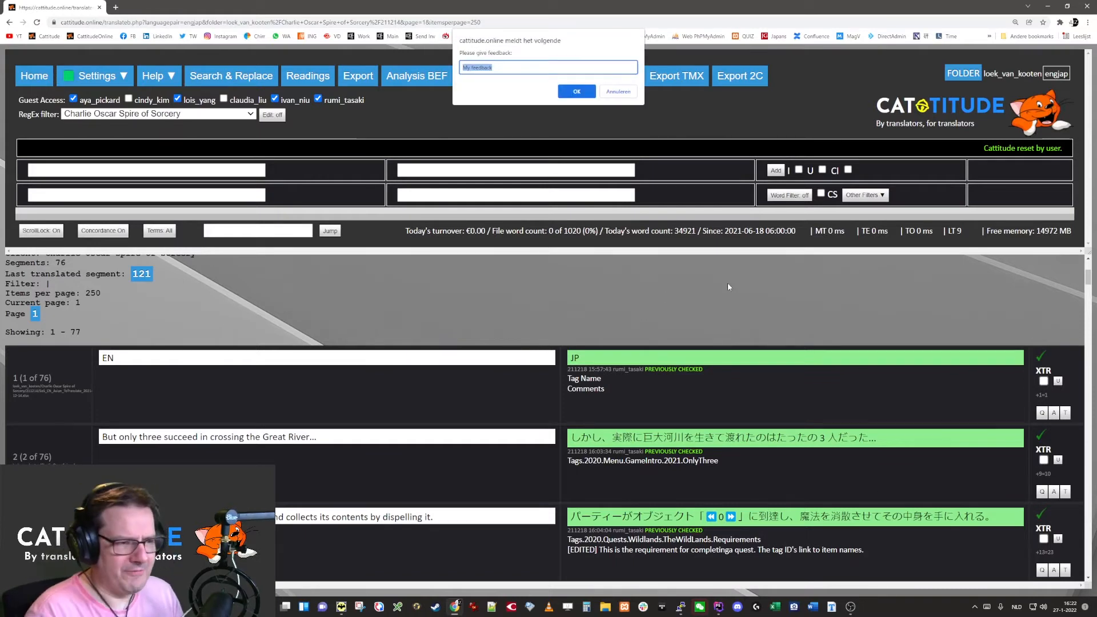
pyautogui.write('Do you ')
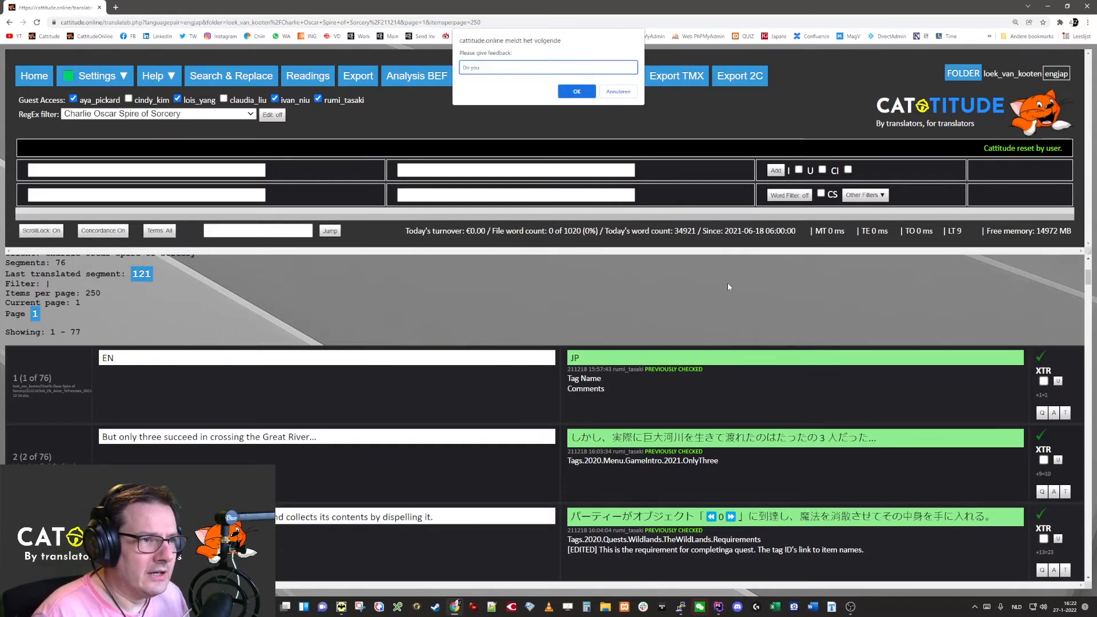
pyautogui.write('want us to ')
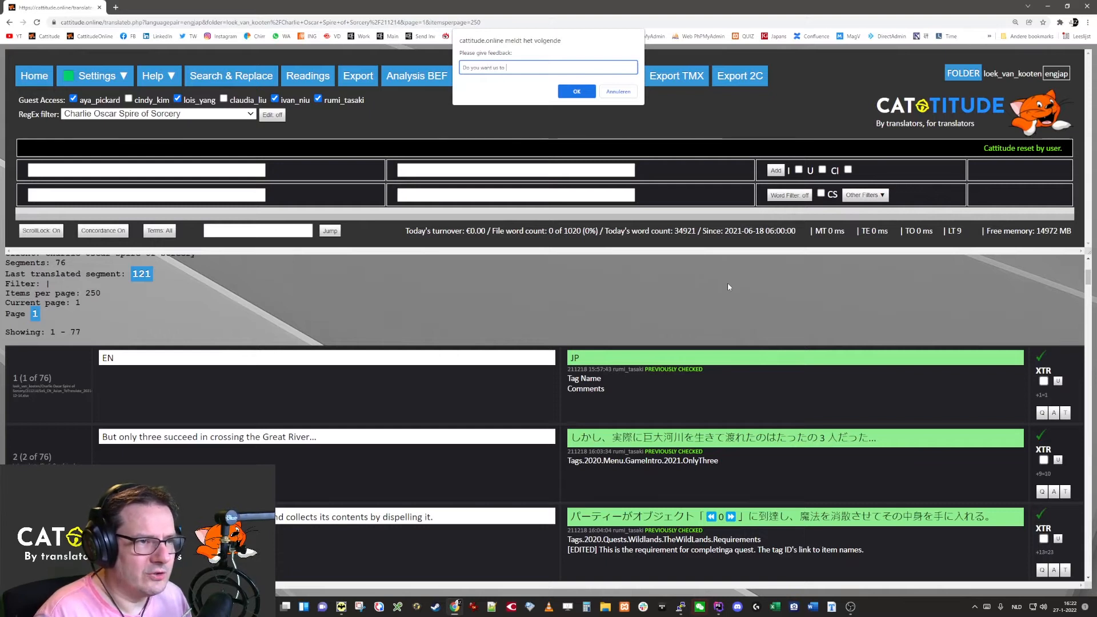
pyautogui.write('t')
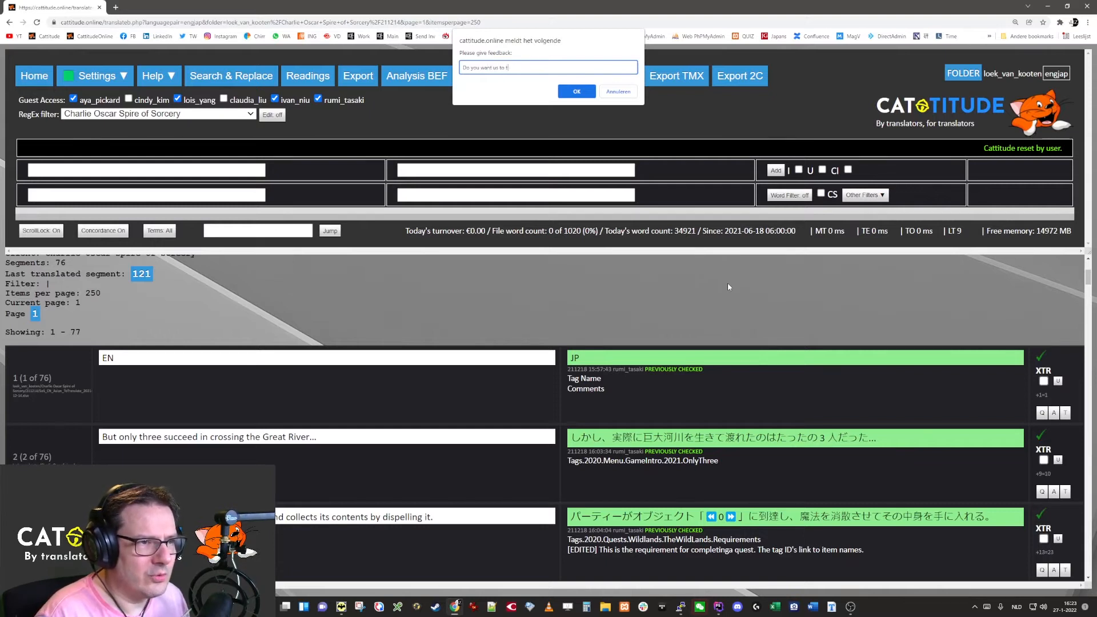
pyautogui.write('ranally tra')
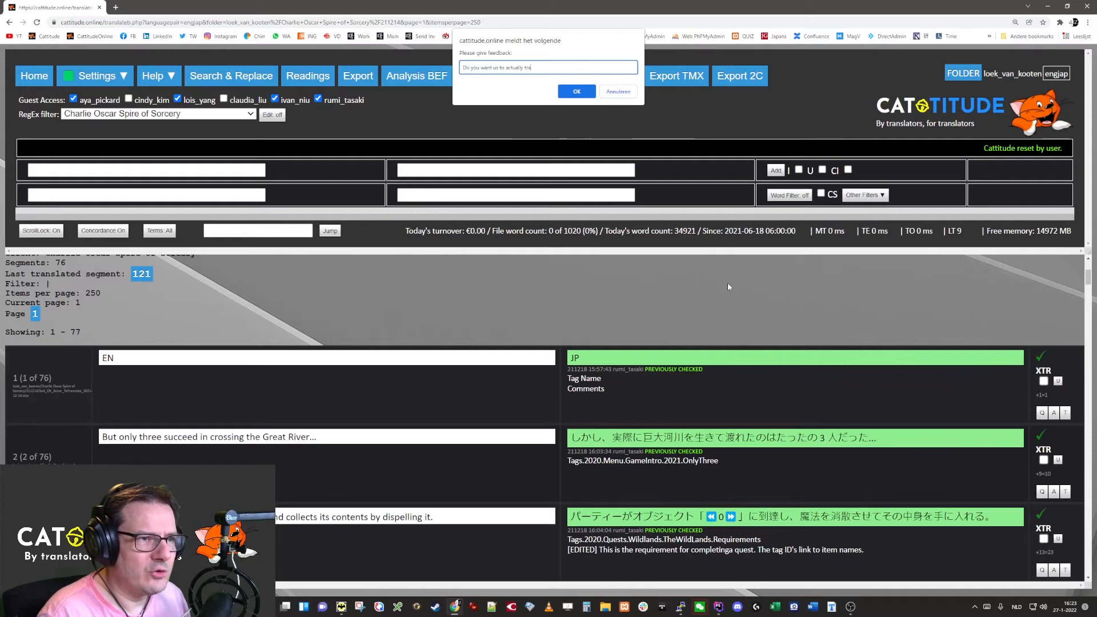
pyautogui.write('nslate F')
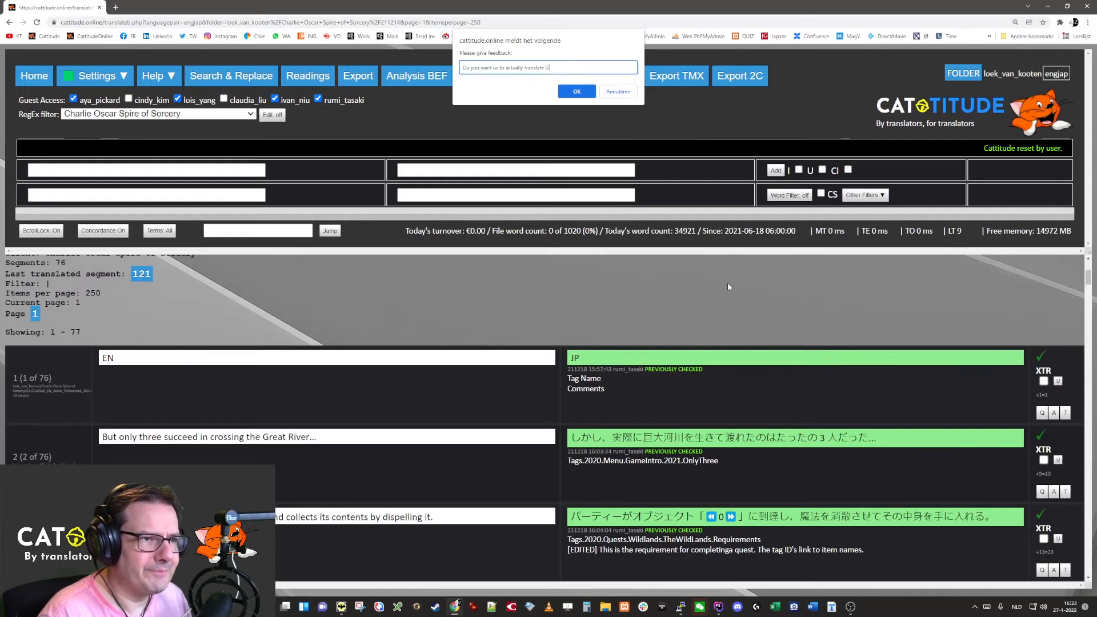
pyautogui.write('reat River to')
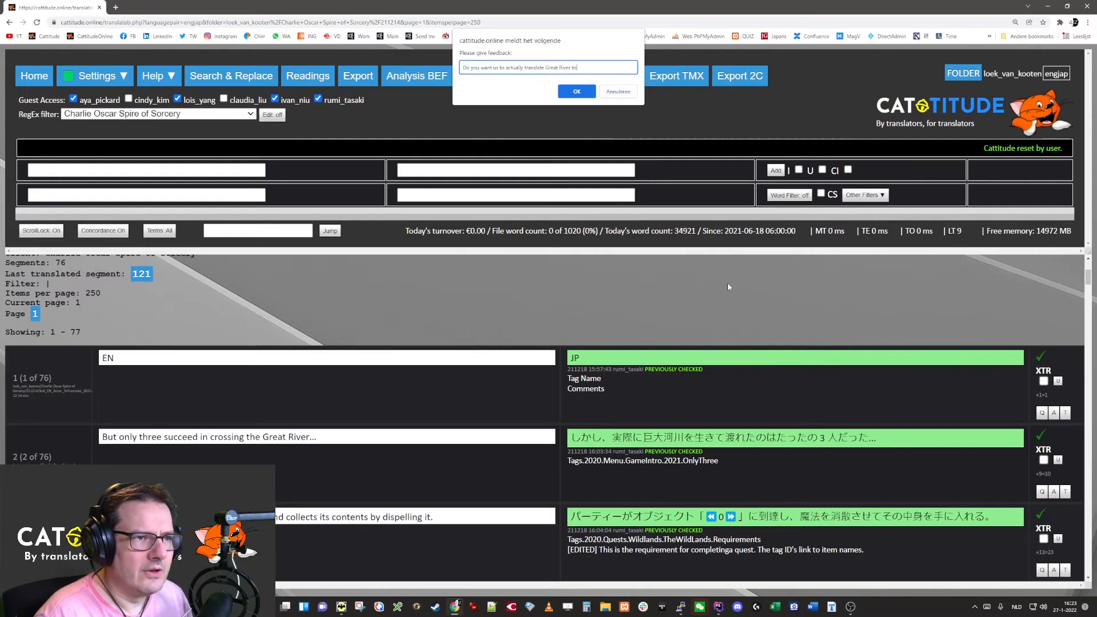
pyautogui.write(' Japanese, ')
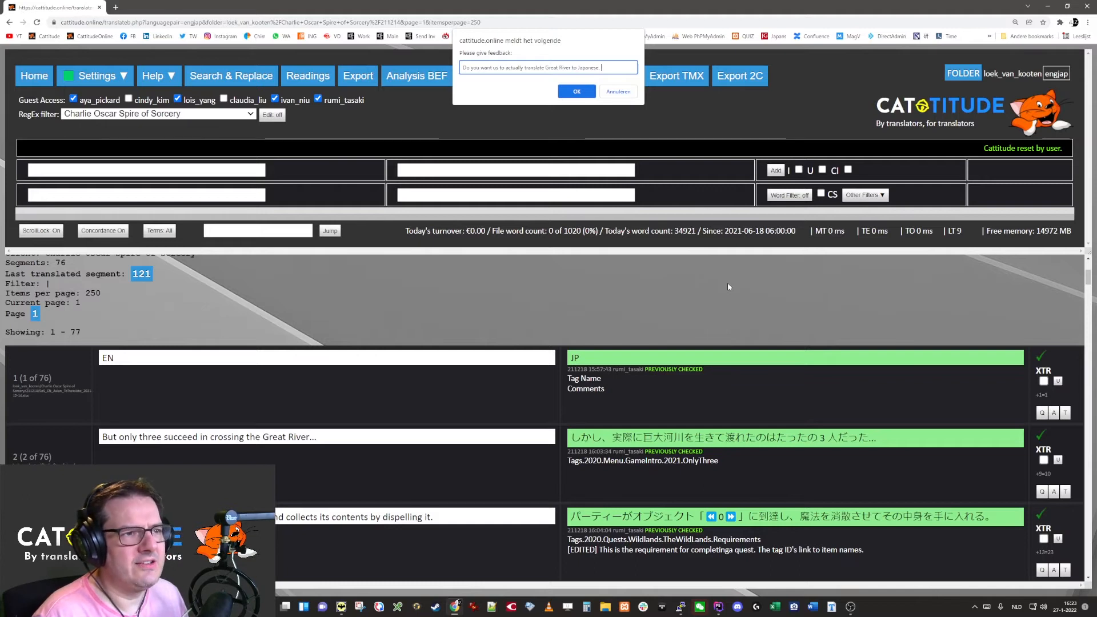
pyautogui.write('or should we just ')
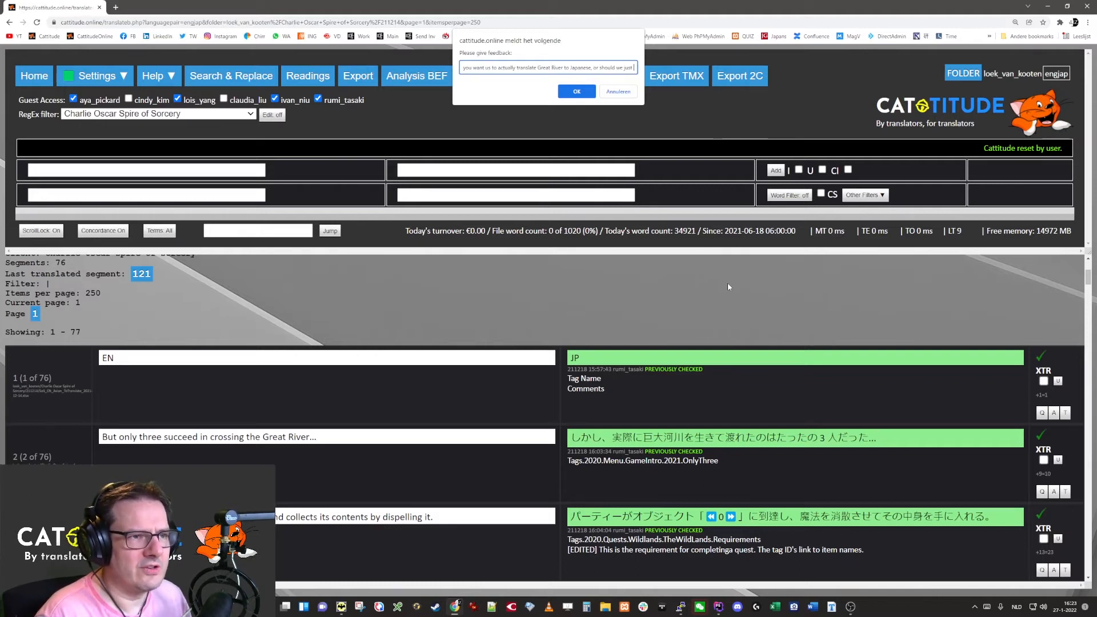
pyautogui.write('transcribe it?')
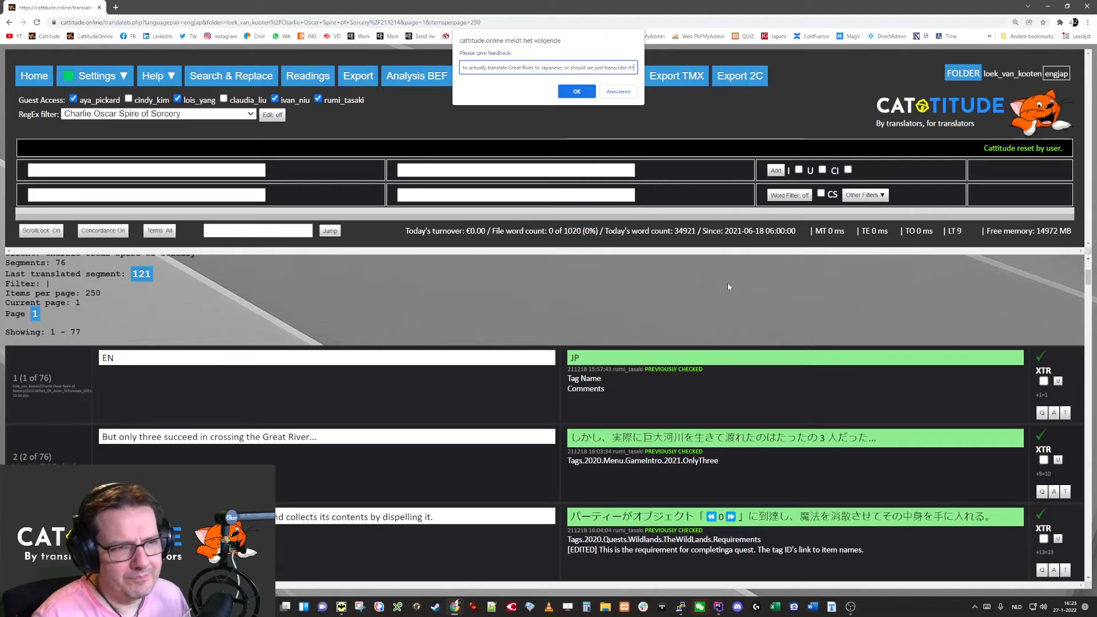
pyautogui.click(586, 95)
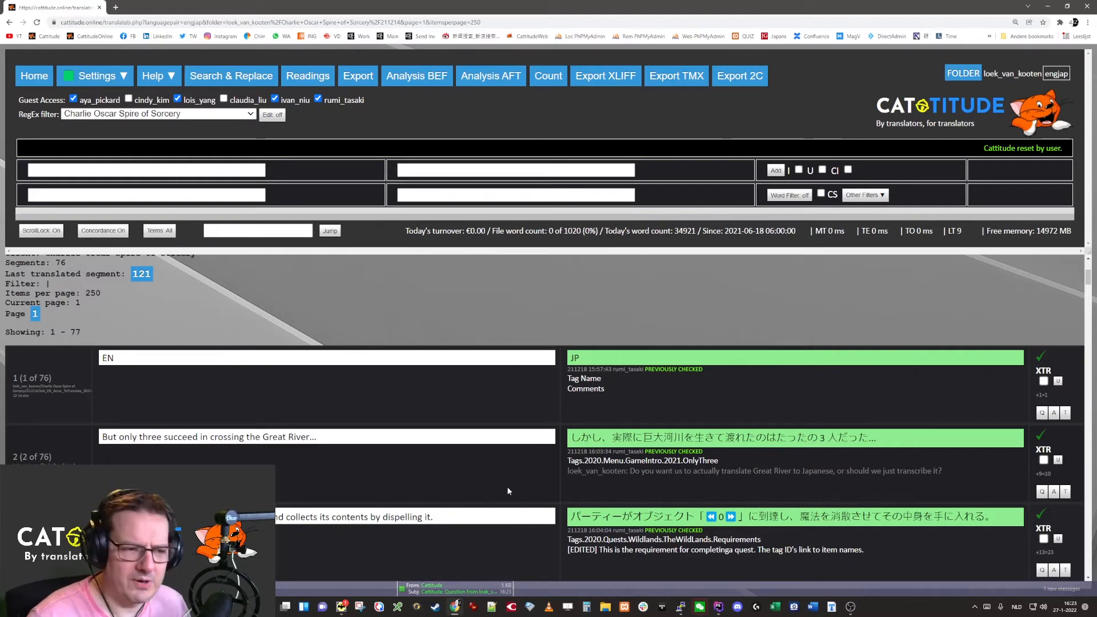
# Step: Open the new Cattitude question e-mail and examine its sender, language pair, client, file path, folder and segment number against the Cattitude page
pyautogui.click(490, 592)
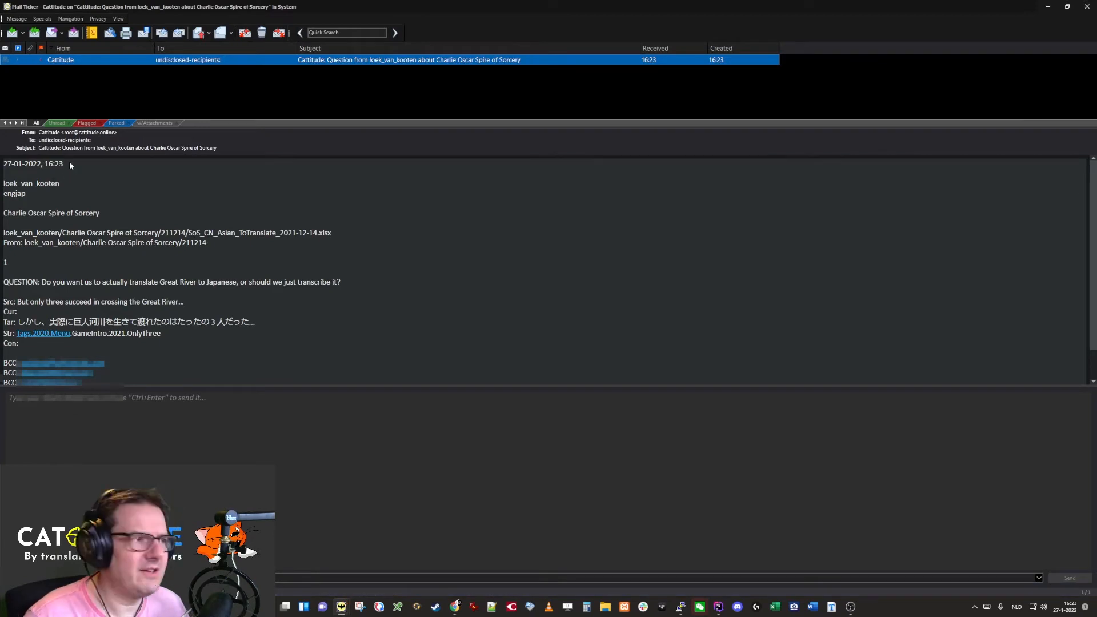
pyautogui.doubleClick(51, 183)
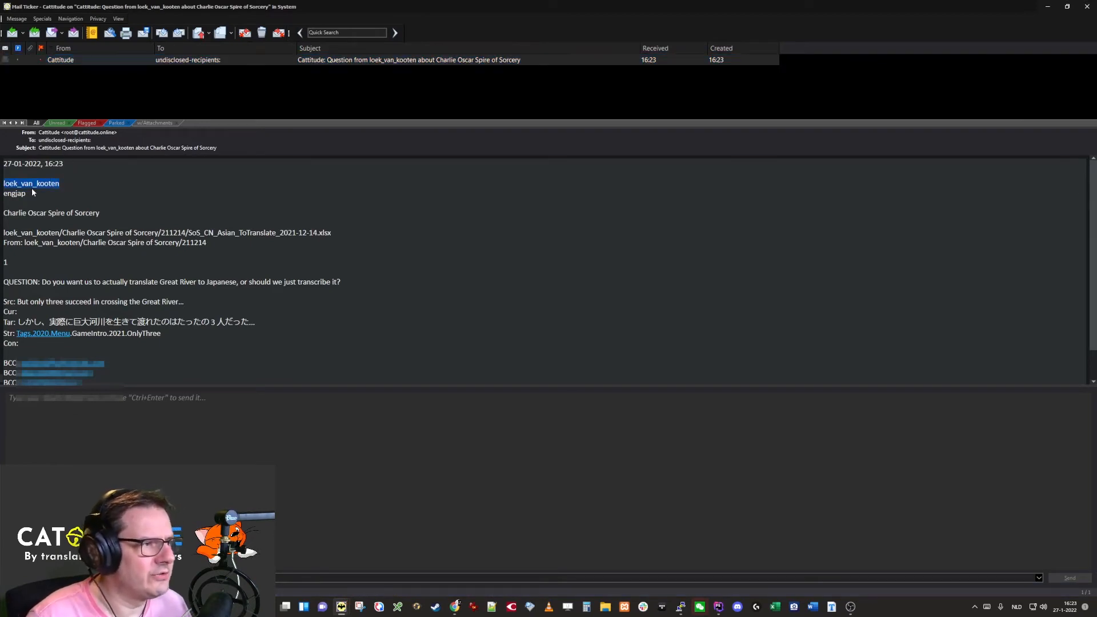
pyautogui.doubleClick(17, 193)
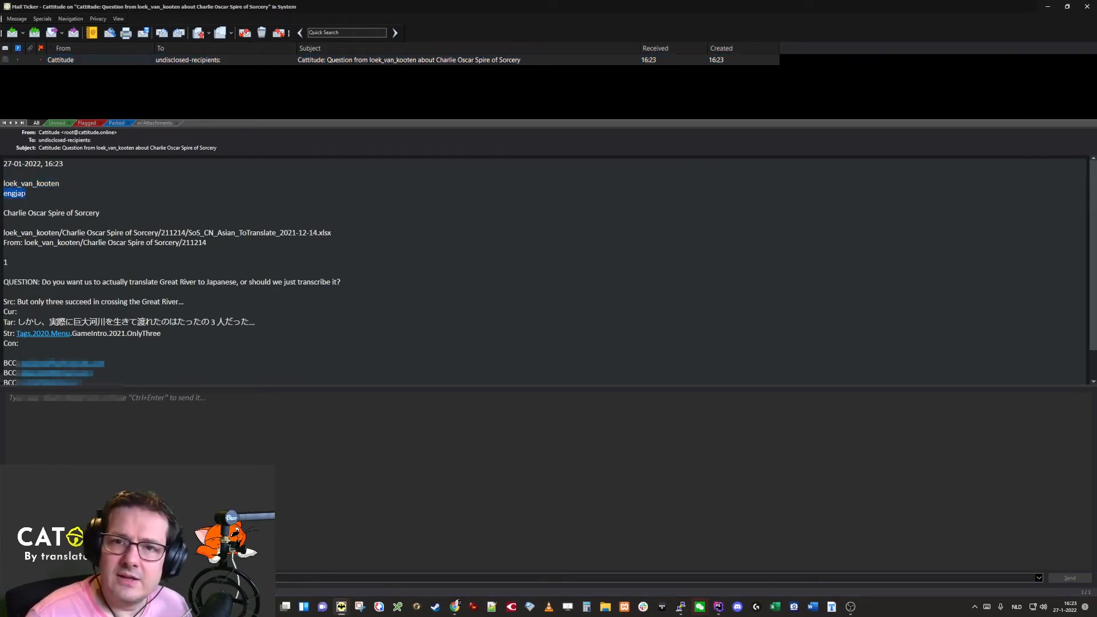
pyautogui.moveTo(112, 215); pyautogui.dragTo(3, 213)
pyautogui.click(110, 217)
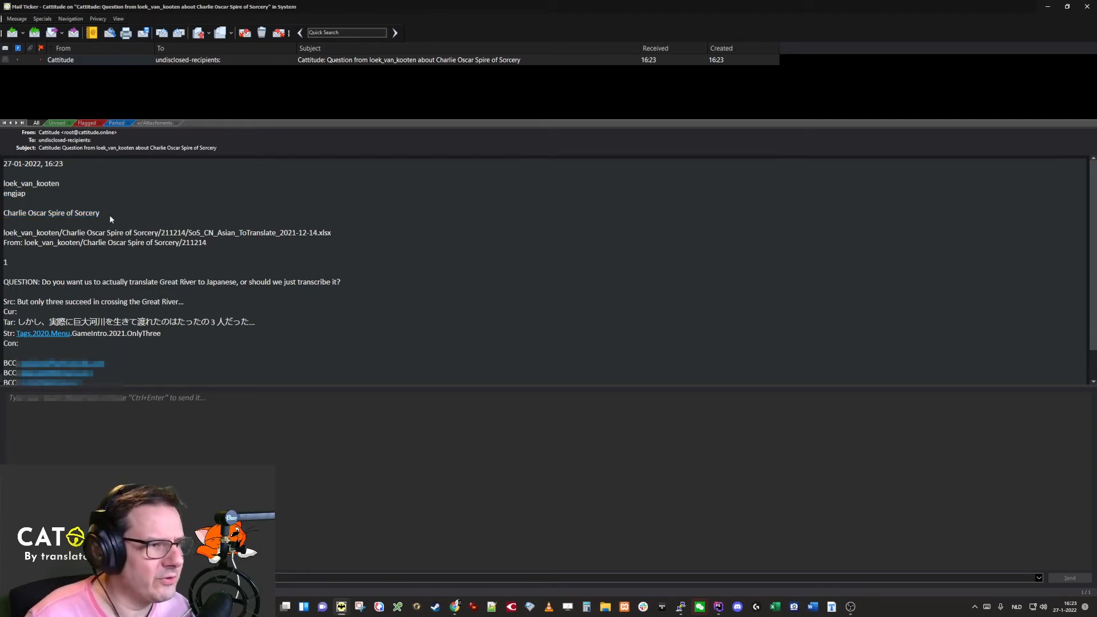
pyautogui.moveTo(354, 239); pyautogui.dragTo(3, 232)
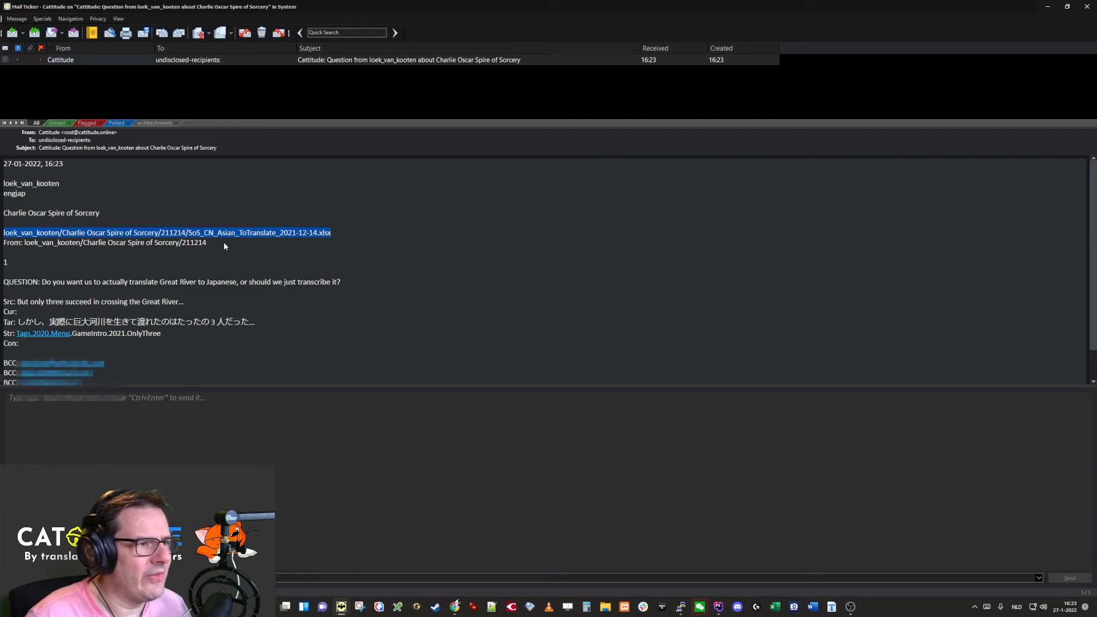
pyautogui.moveTo(224, 246); pyautogui.dragTo(3, 243)
pyautogui.click(19, 269)
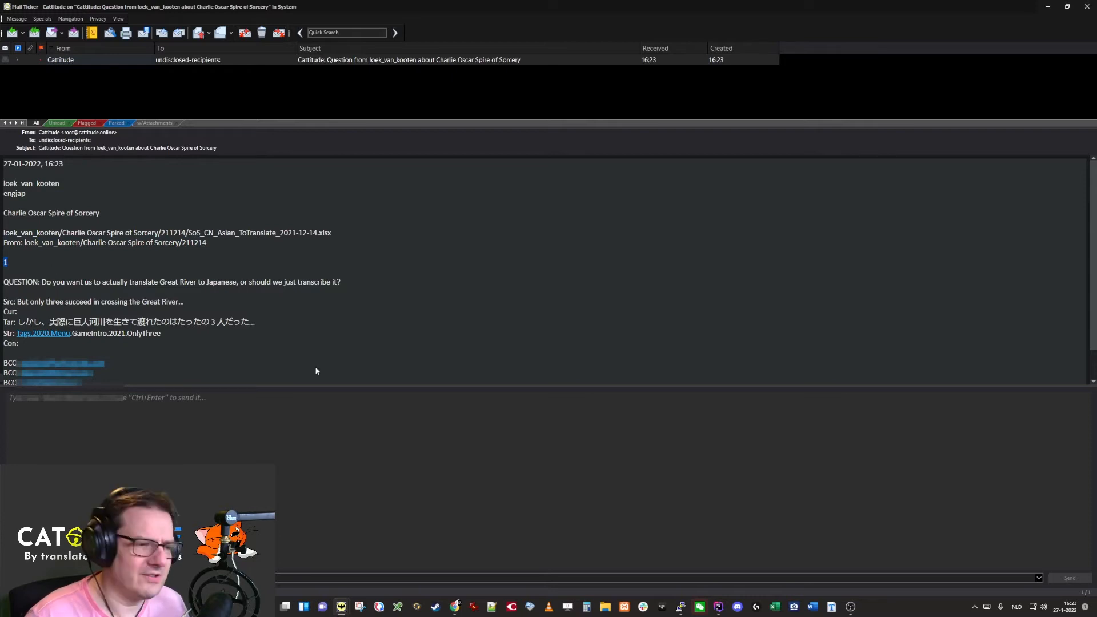
pyautogui.click(454, 607)
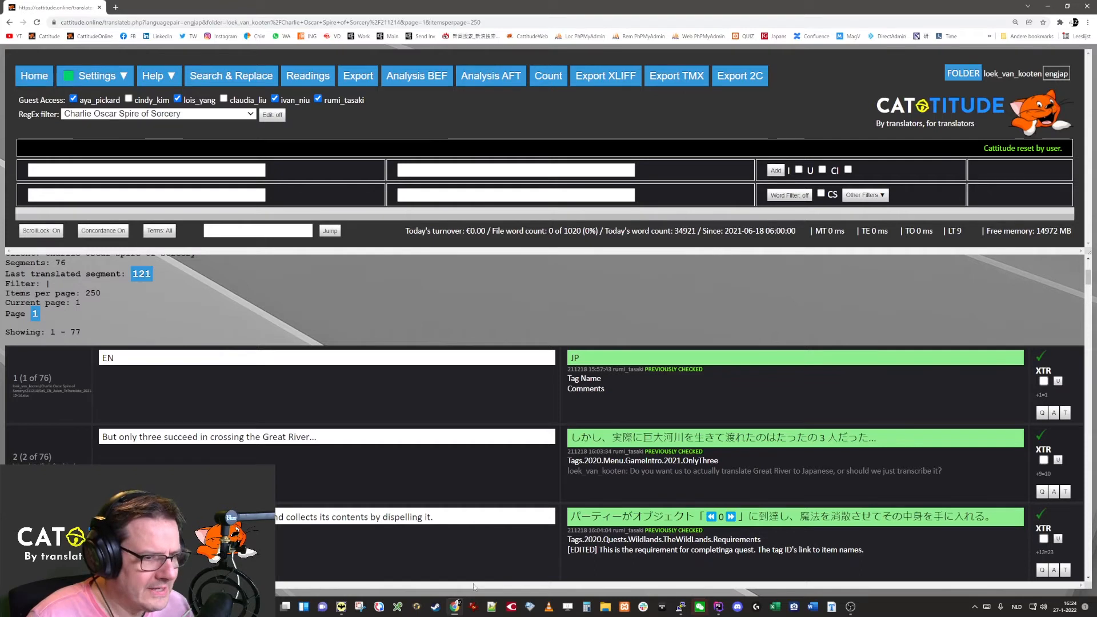
pyautogui.click(341, 607)
pyautogui.click(23, 275)
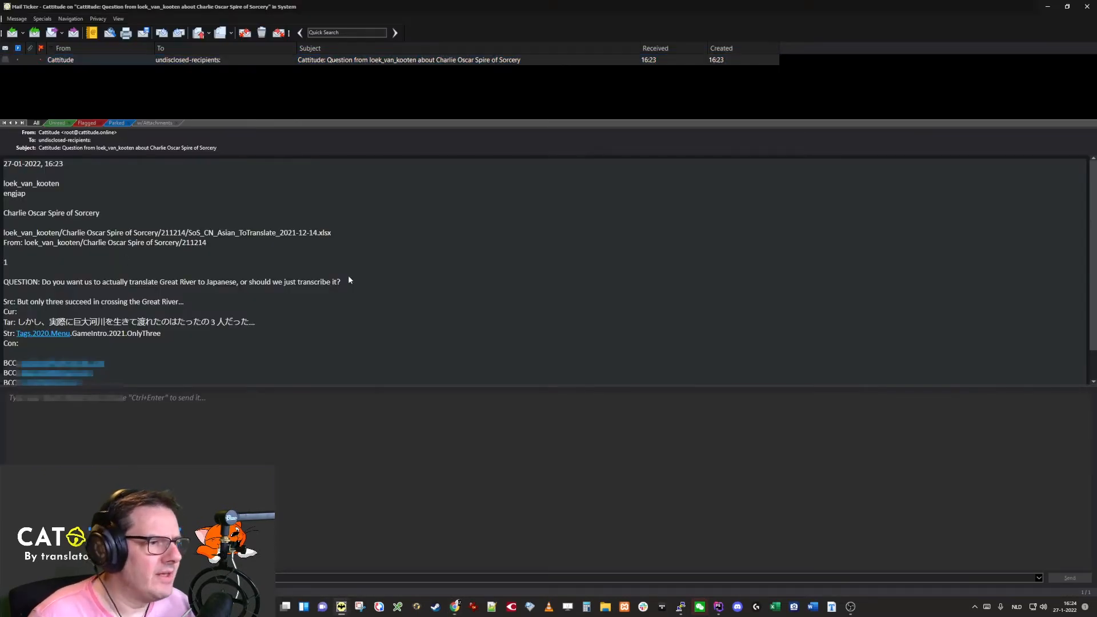
# Step: Examine the question, source, current and target text lines in the Cattitude e-mail
pyautogui.moveTo(342, 282); pyautogui.dragTo(3, 282)
pyautogui.moveTo(207, 304); pyautogui.dragTo(3, 313)
pyautogui.click(46, 315)
pyautogui.click(30, 312)
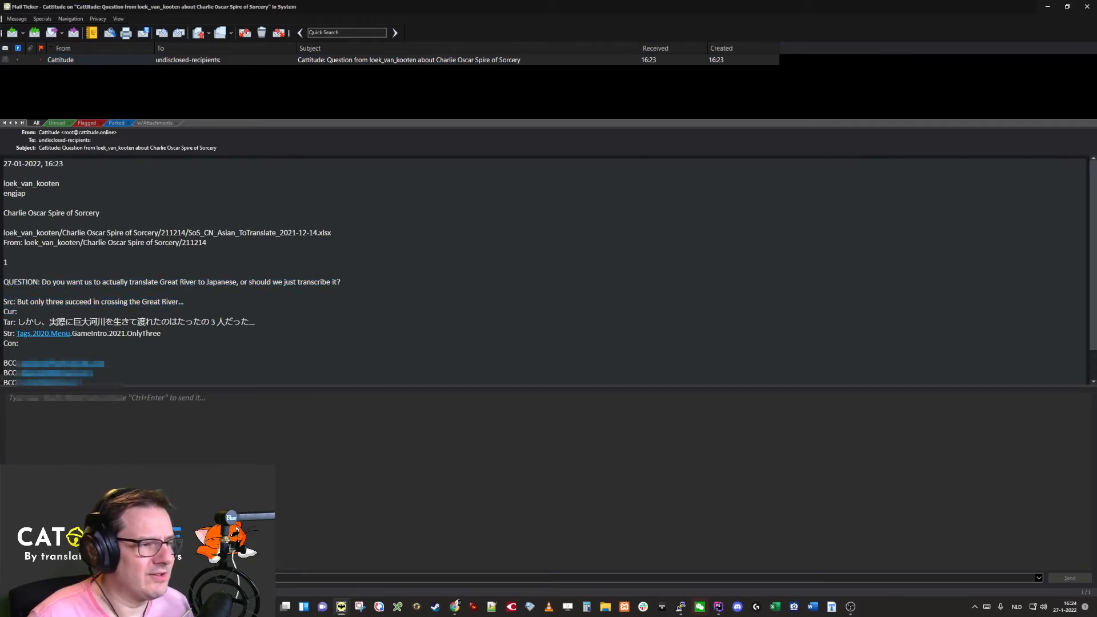
pyautogui.moveTo(277, 326); pyautogui.dragTo(2, 321)
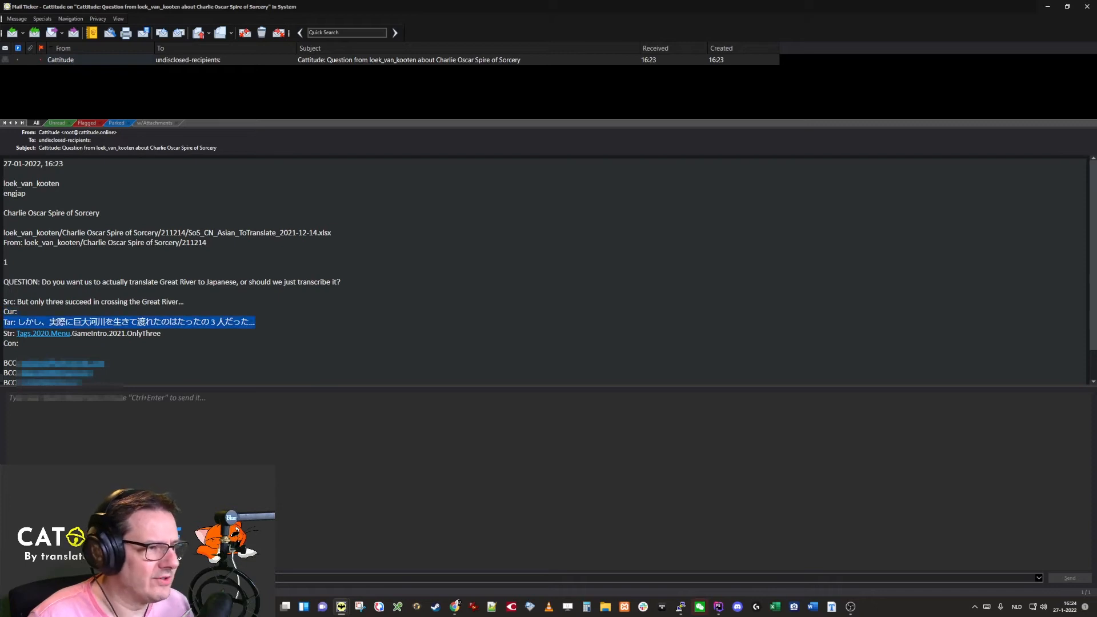
pyautogui.click(64, 310)
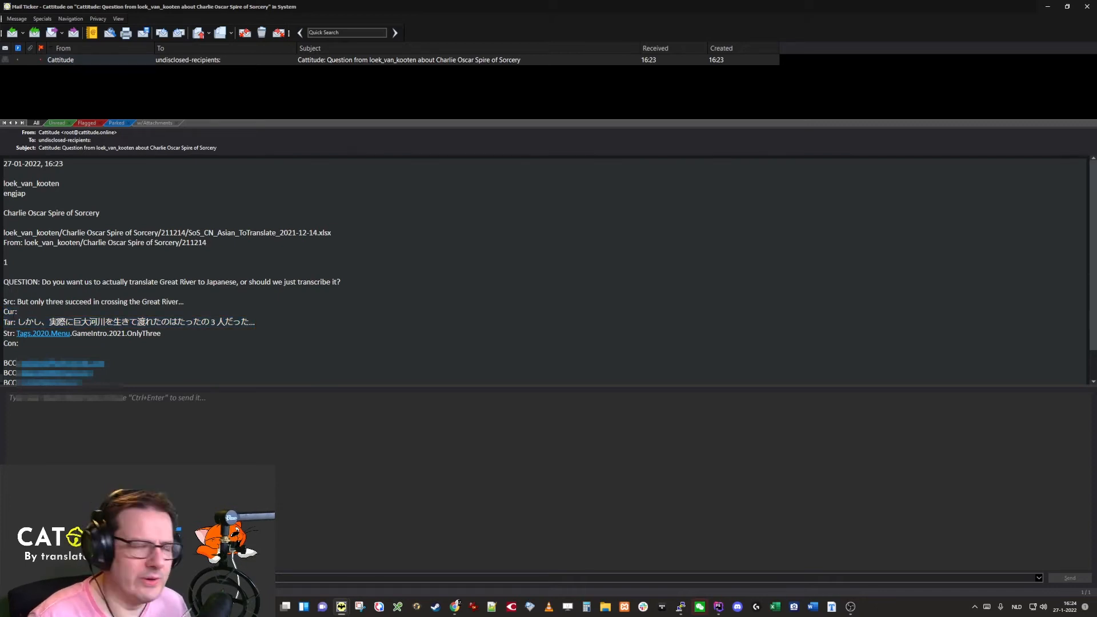
pyautogui.doubleClick(10, 312)
pyautogui.click(23, 313)
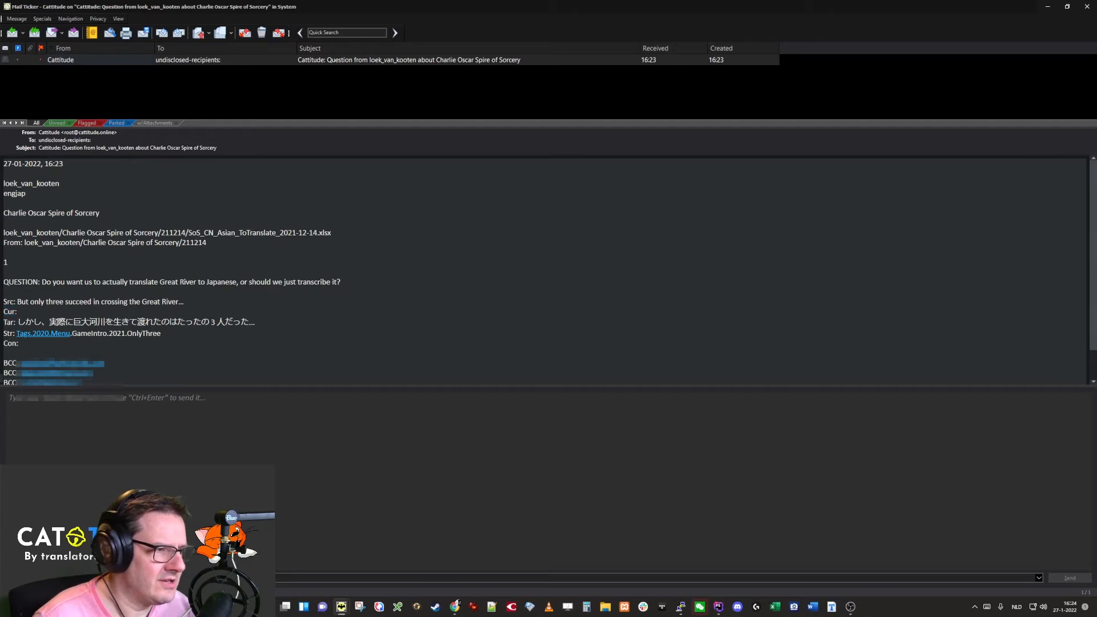
pyautogui.moveTo(256, 322); pyautogui.dragTo(18, 322)
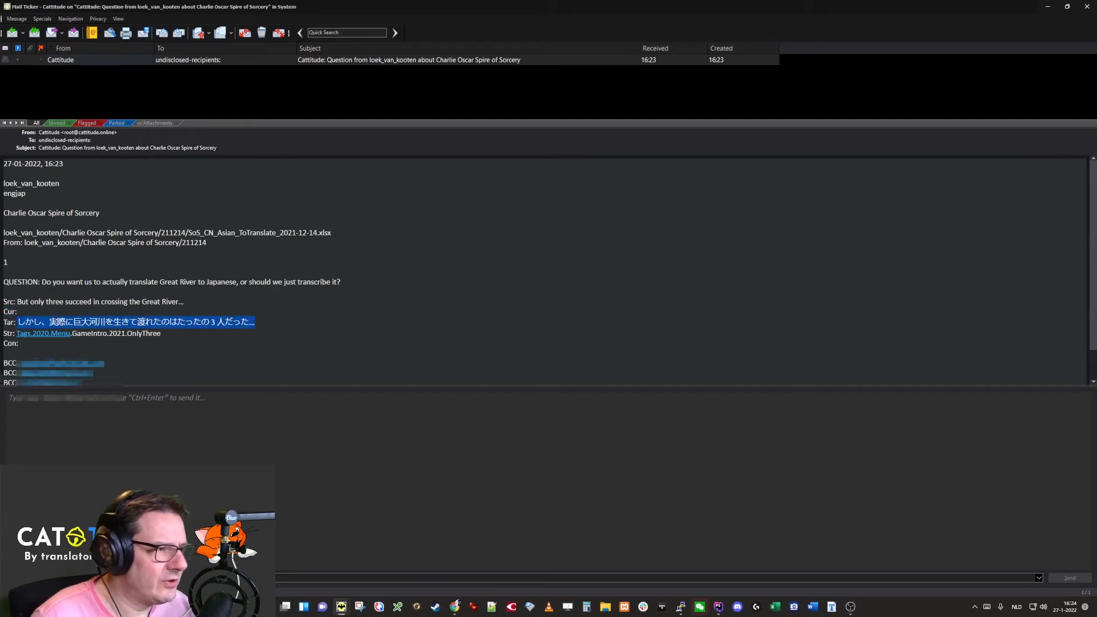
pyautogui.click(53, 301)
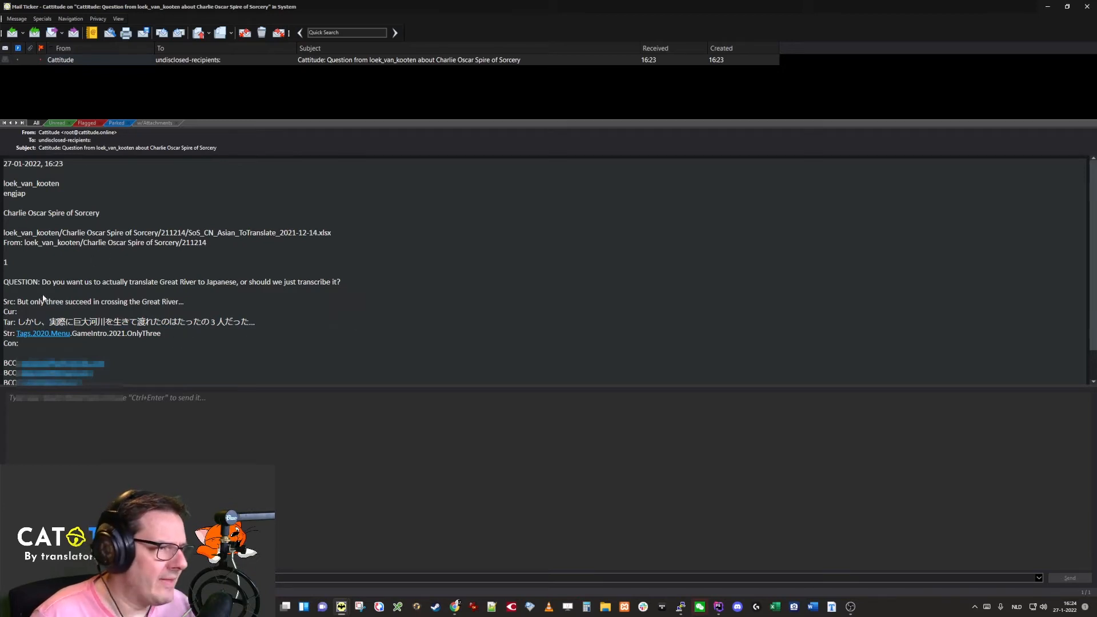
# Step: Examine the string ID and context lines of the segment 2 question e-mail and close the message
pyautogui.moveTo(126, 386); pyautogui.dragTo(125, 355)
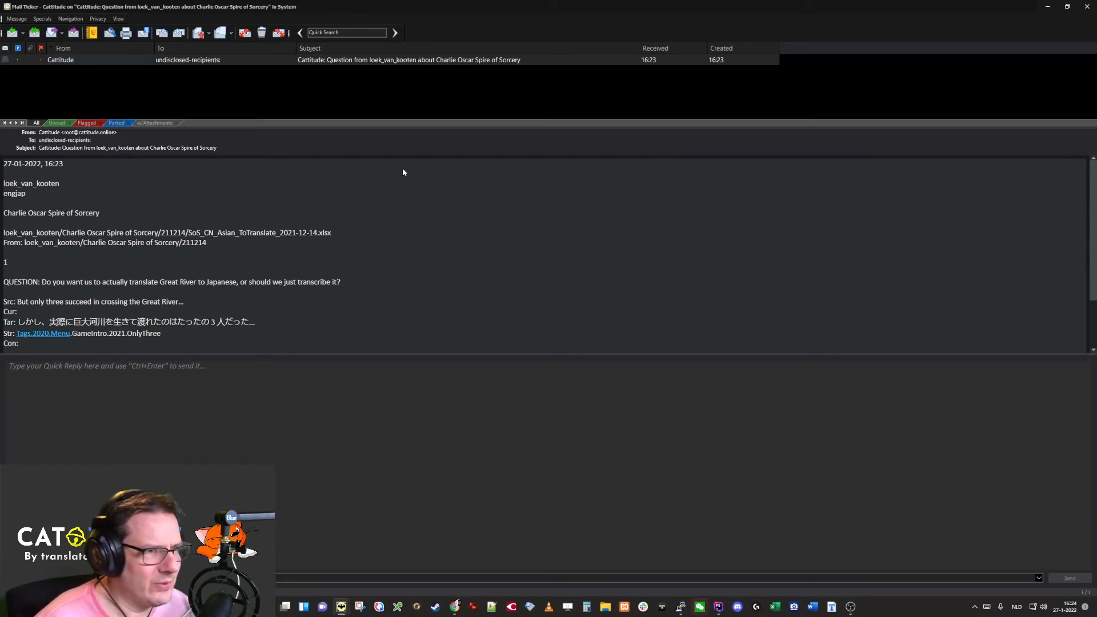
pyautogui.click(1088, 6)
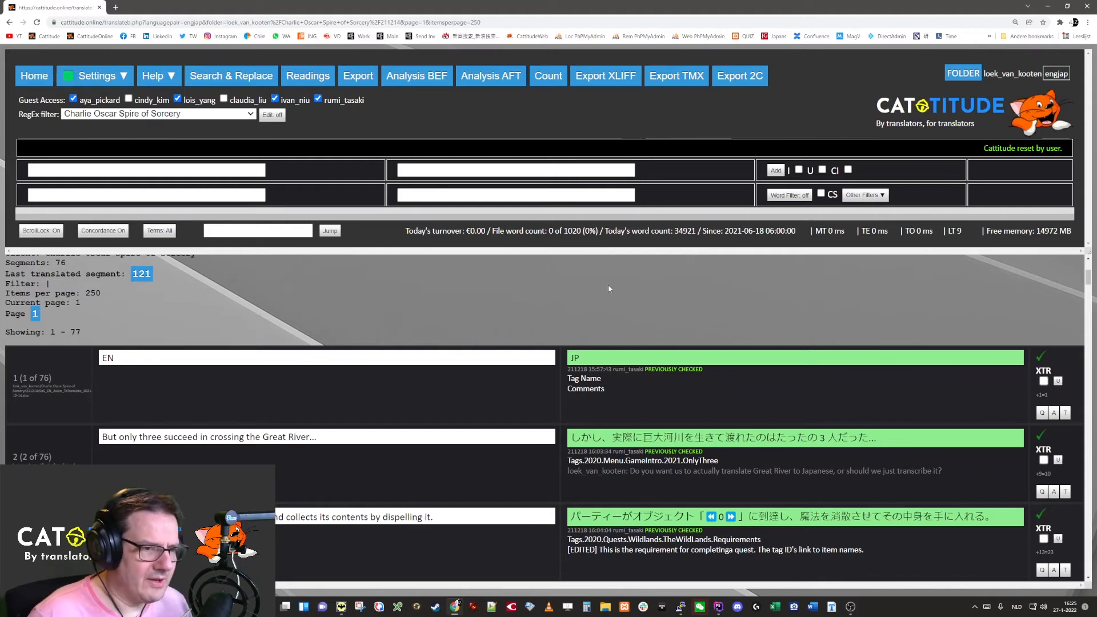
# Step: Search the Cattitude page for "mage" to locate a segment that mentions mages, and close the search
pyautogui.hotkey('ctrl', 'f')
pyautogui.write('mage')
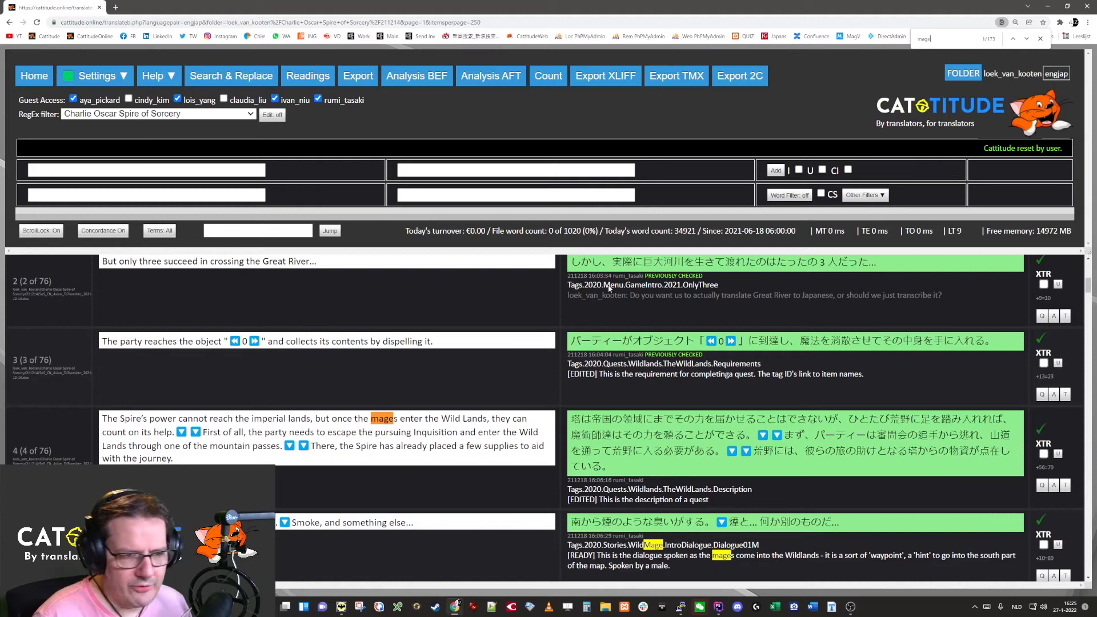
pyautogui.click(1040, 38)
pyautogui.click(432, 394)
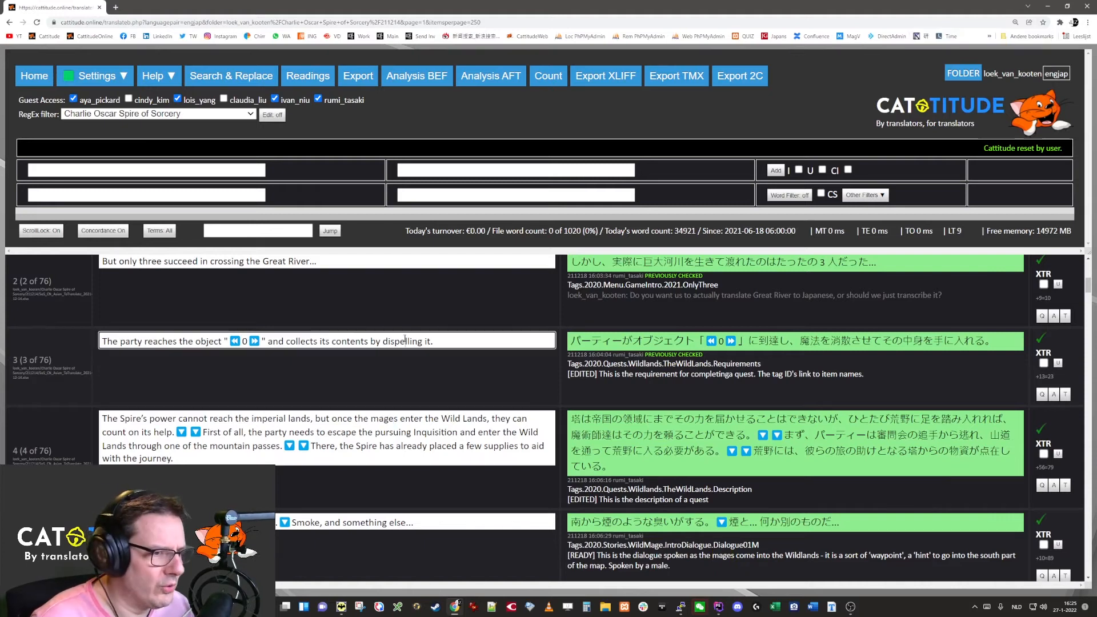
pyautogui.click(433, 394)
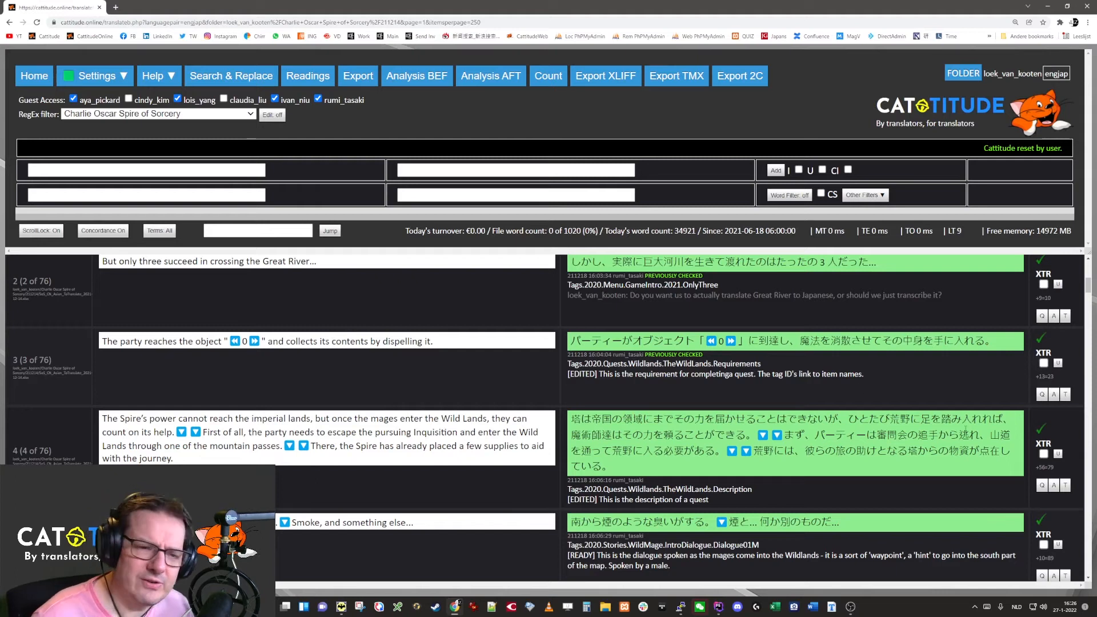
# Step: Submit the question "What kind of mages are we talking about? Are they offensive or defensive?" for segment 4
pyautogui.click(1043, 485)
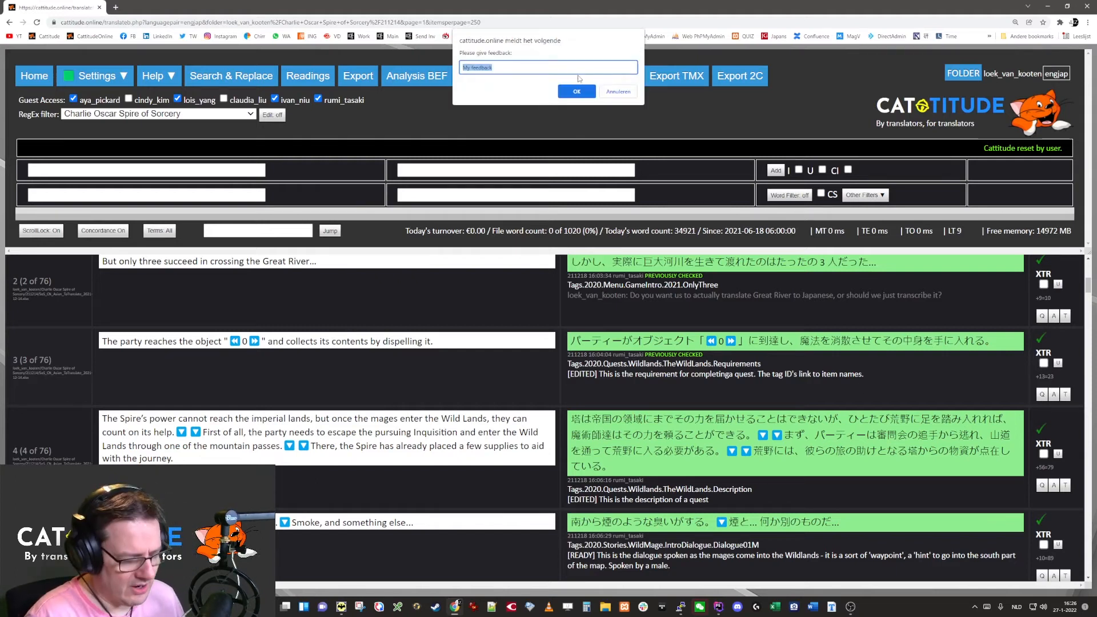
pyautogui.write('What kind of ')
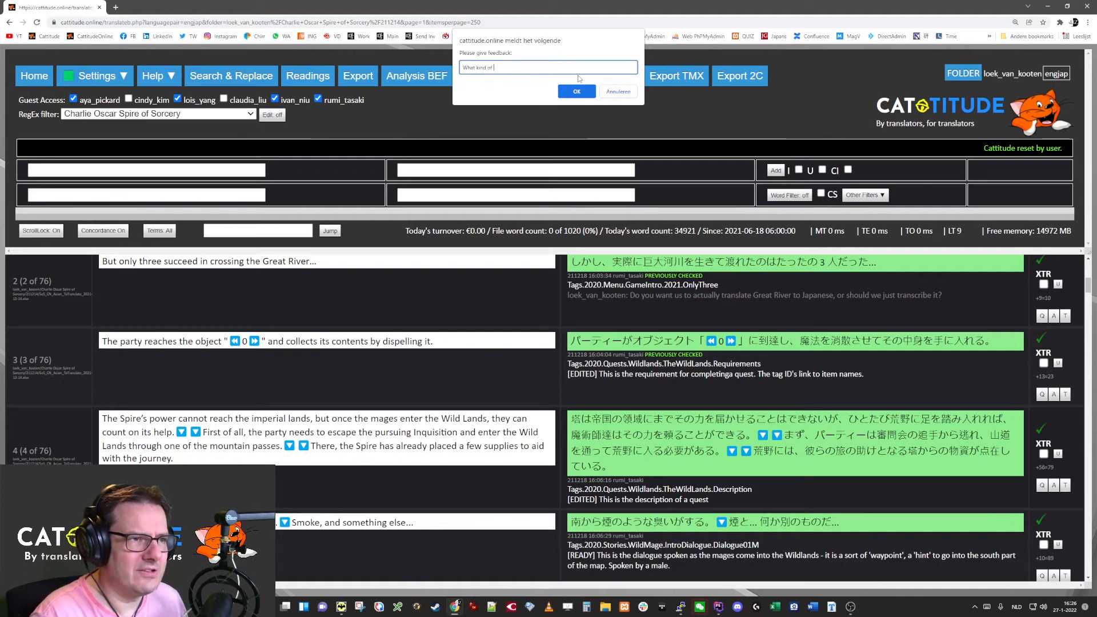
pyautogui.write('mages are')
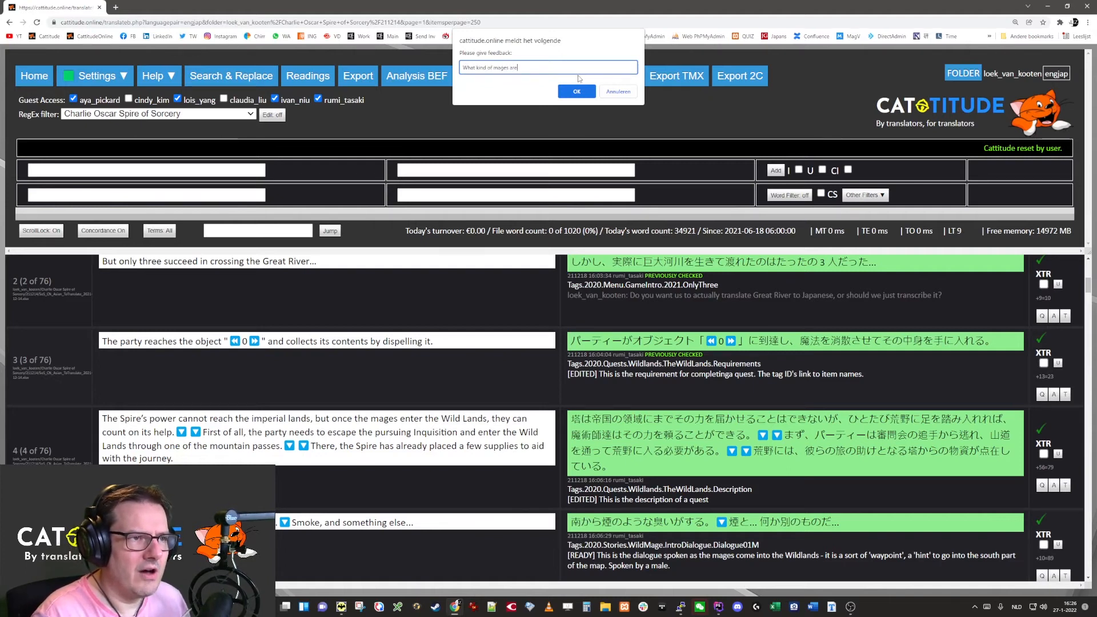
pyautogui.write(' we talking about')
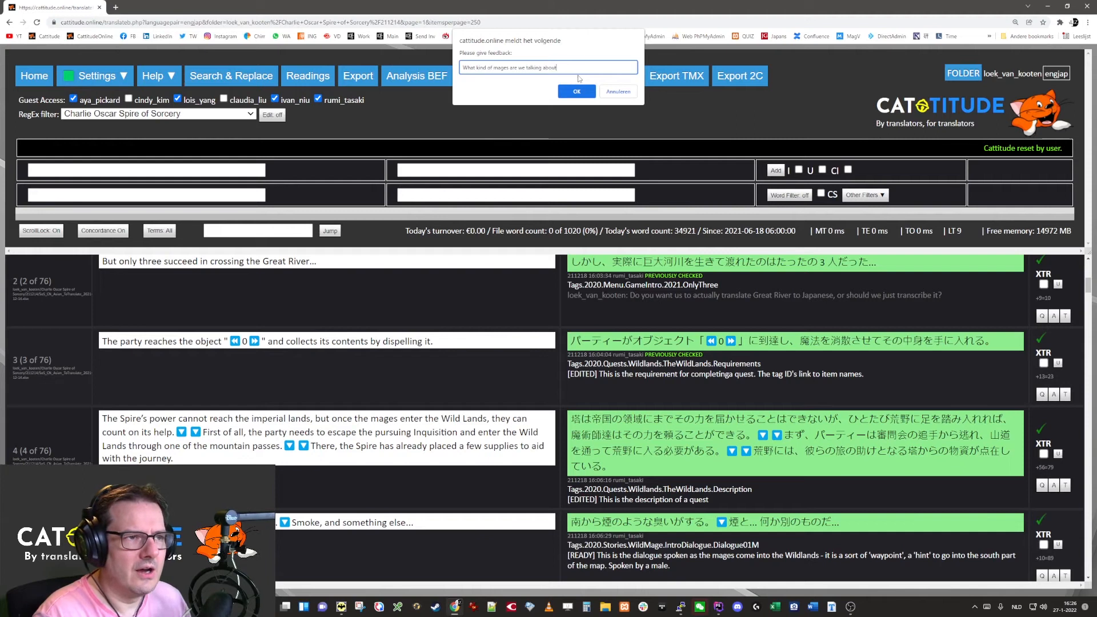
pyautogui.write('? Are they o')
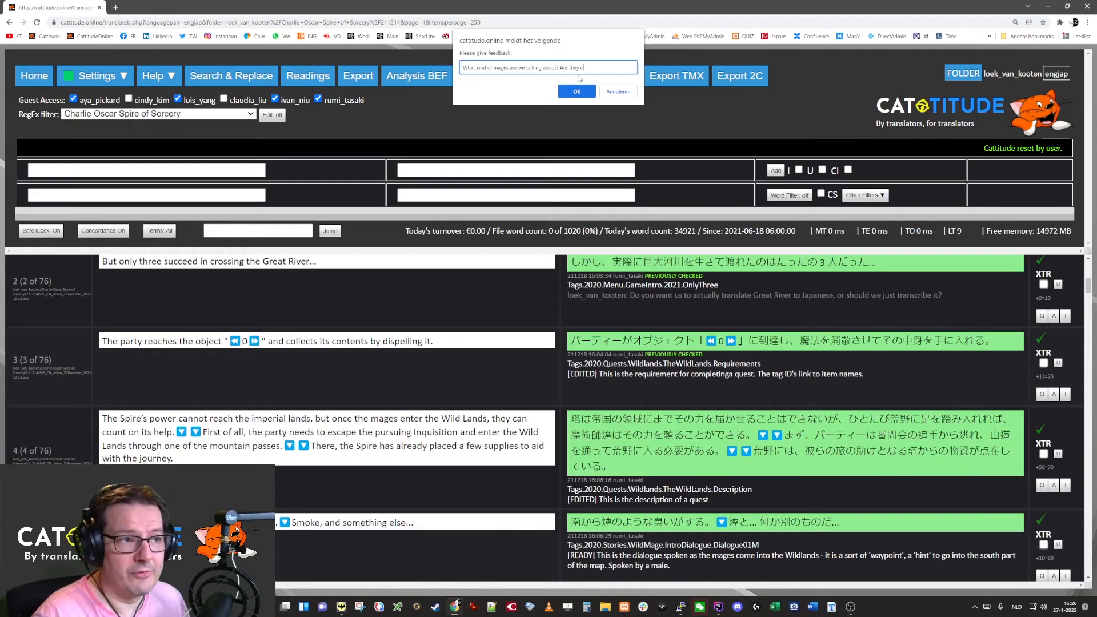
pyautogui.write('ffensive or defensive?')
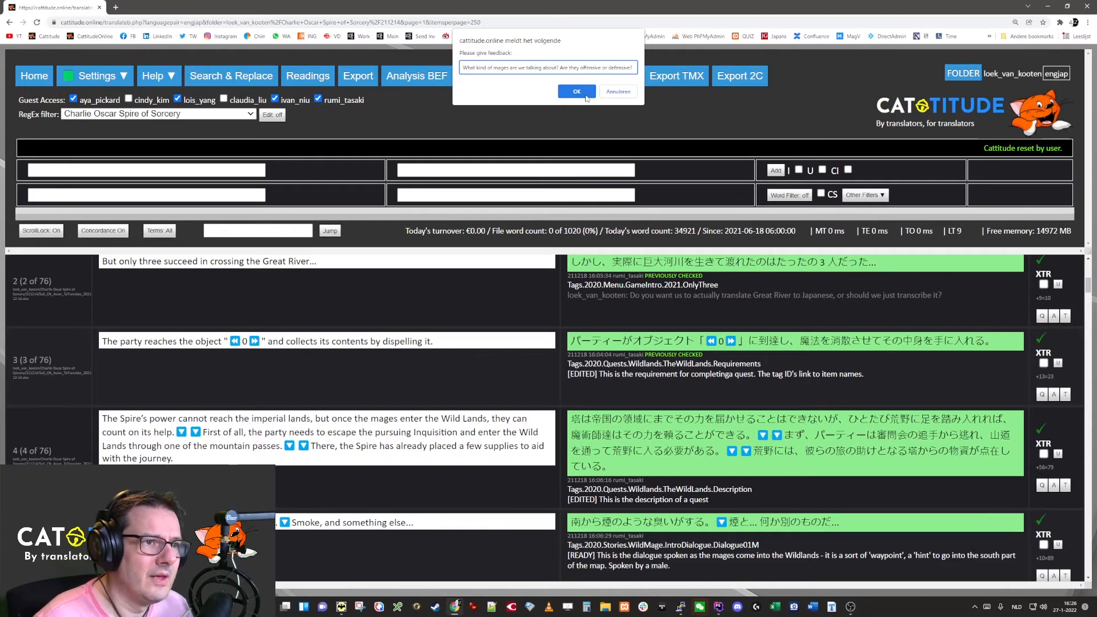
pyautogui.click(585, 91)
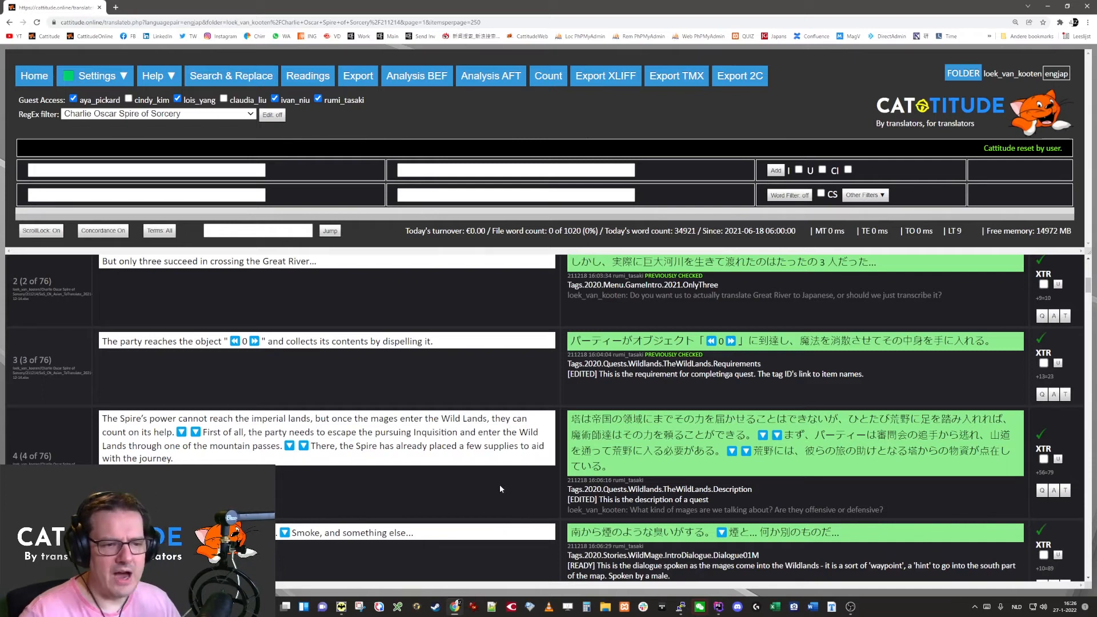
# Step: Open the new Cattitude e-mail about the mages question, examine its text down to the context line, and close the message
pyautogui.click(417, 604)
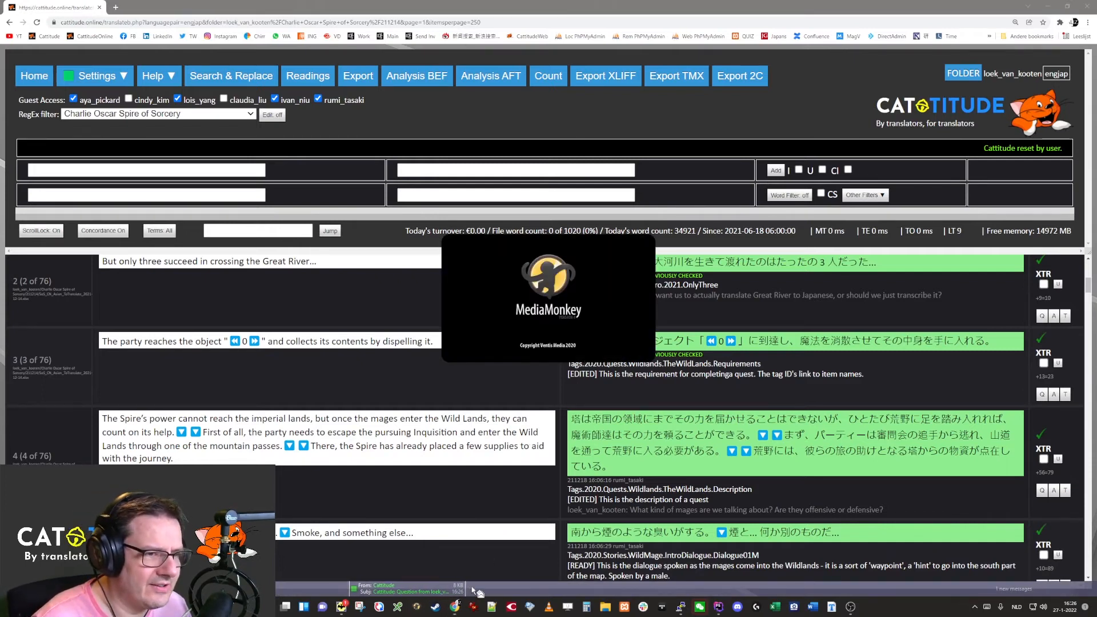
pyautogui.click(474, 592)
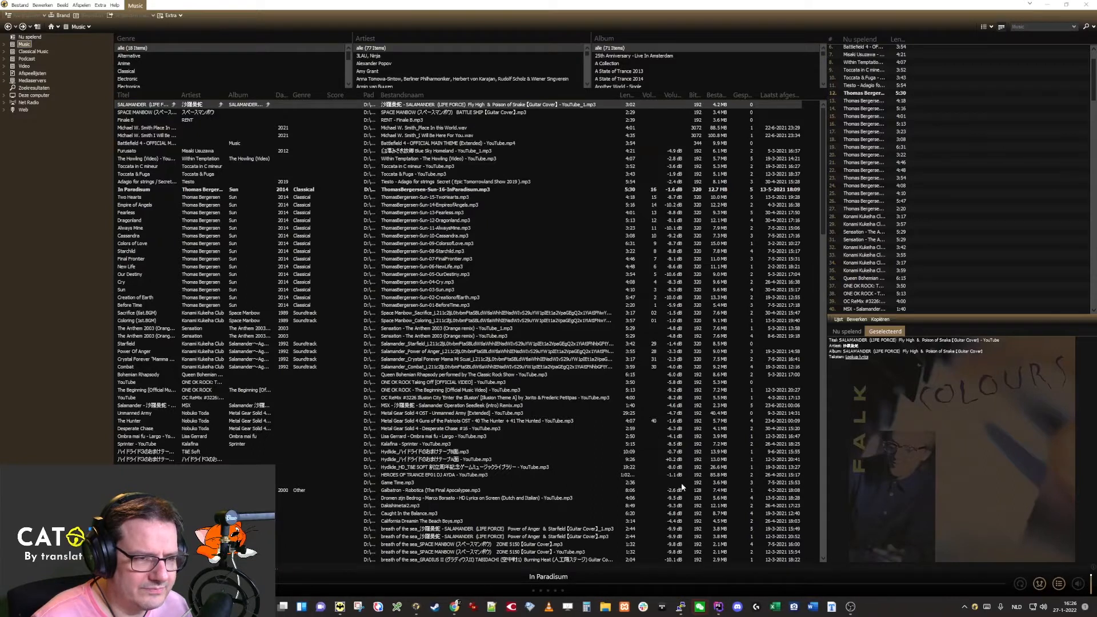
pyautogui.click(1087, 5)
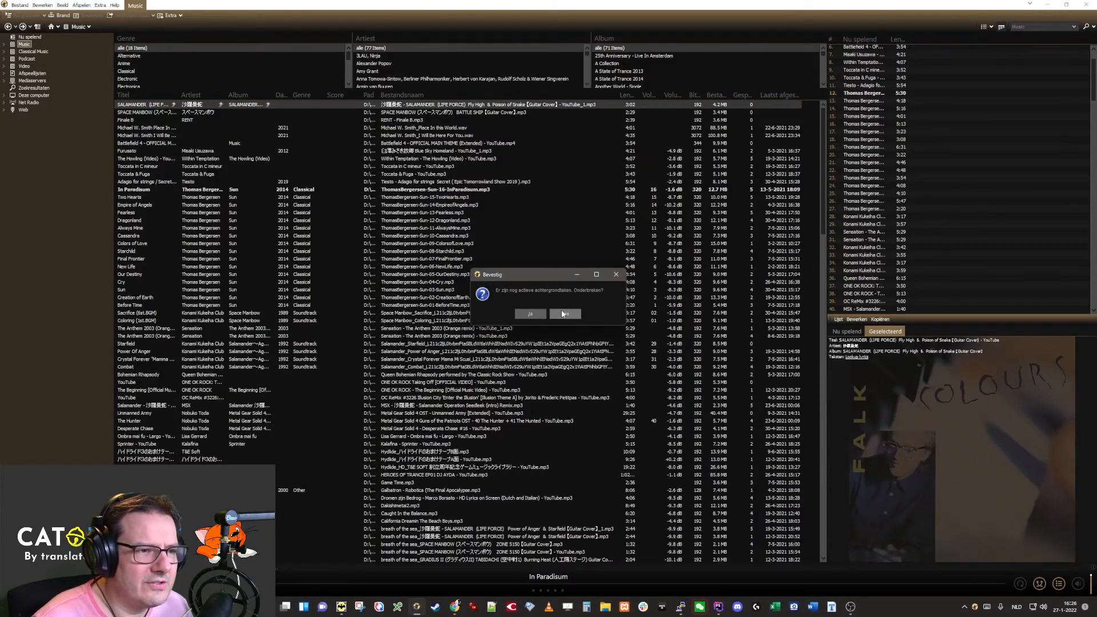
pyautogui.click(531, 315)
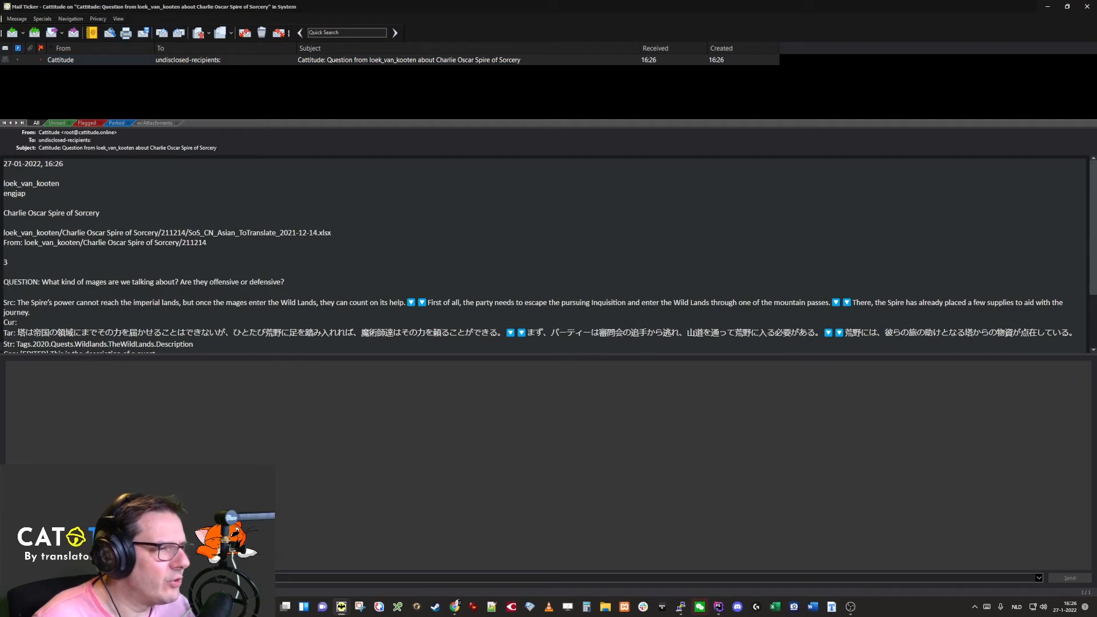
pyautogui.moveTo(104, 354); pyautogui.dragTo(105, 369)
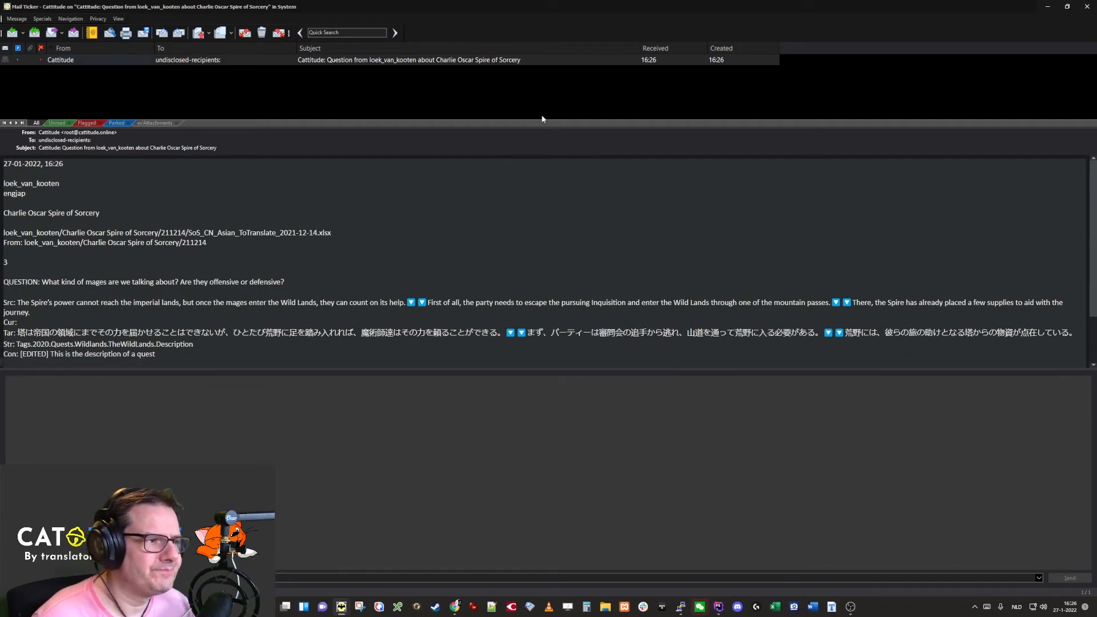
pyautogui.click(1089, 6)
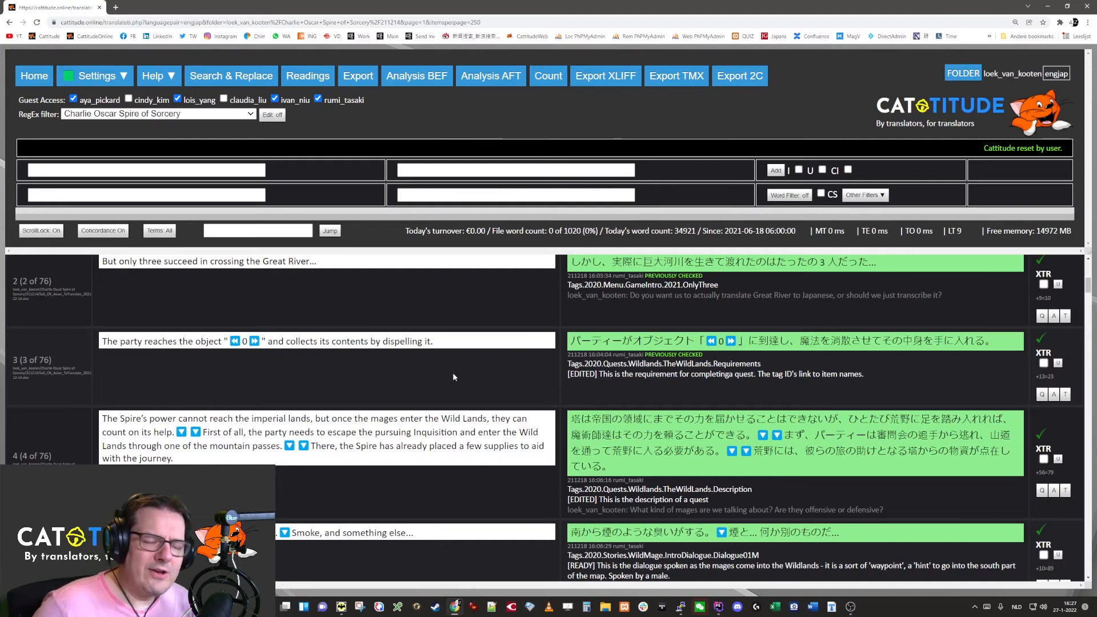
# Step: Filter the segment list with the Q&A filter set to QST so that only segments with questions are listed
pyautogui.scroll(5, 534, 402)
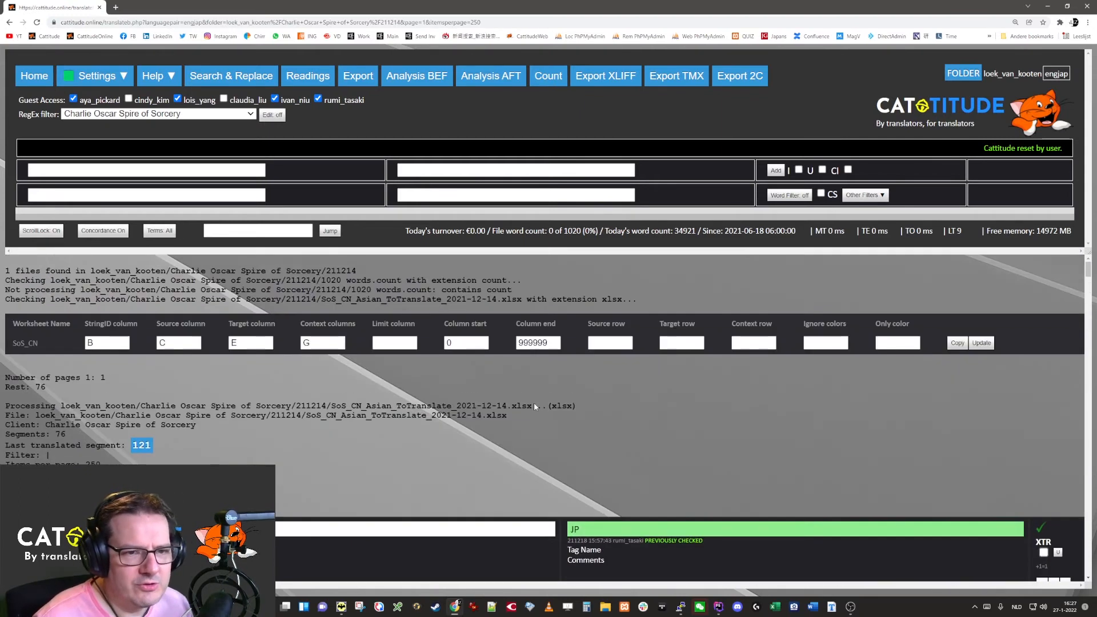
pyautogui.scroll(-2, 476, 398)
pyautogui.scroll(-20, 476, 397)
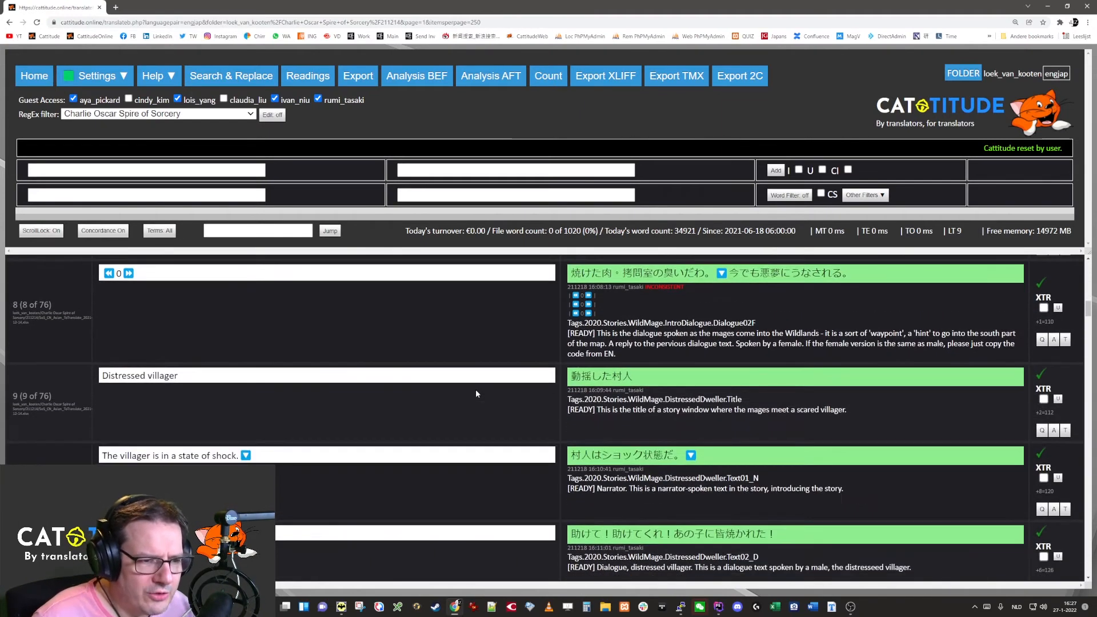
pyautogui.scroll(-20, 476, 393)
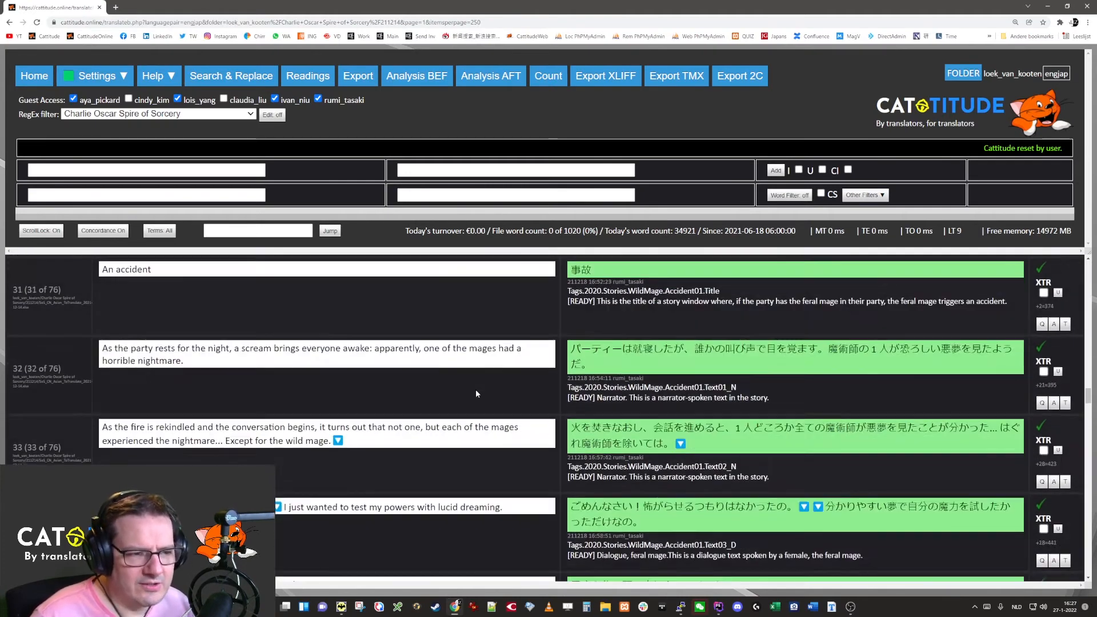
pyautogui.scroll(20, 479, 400)
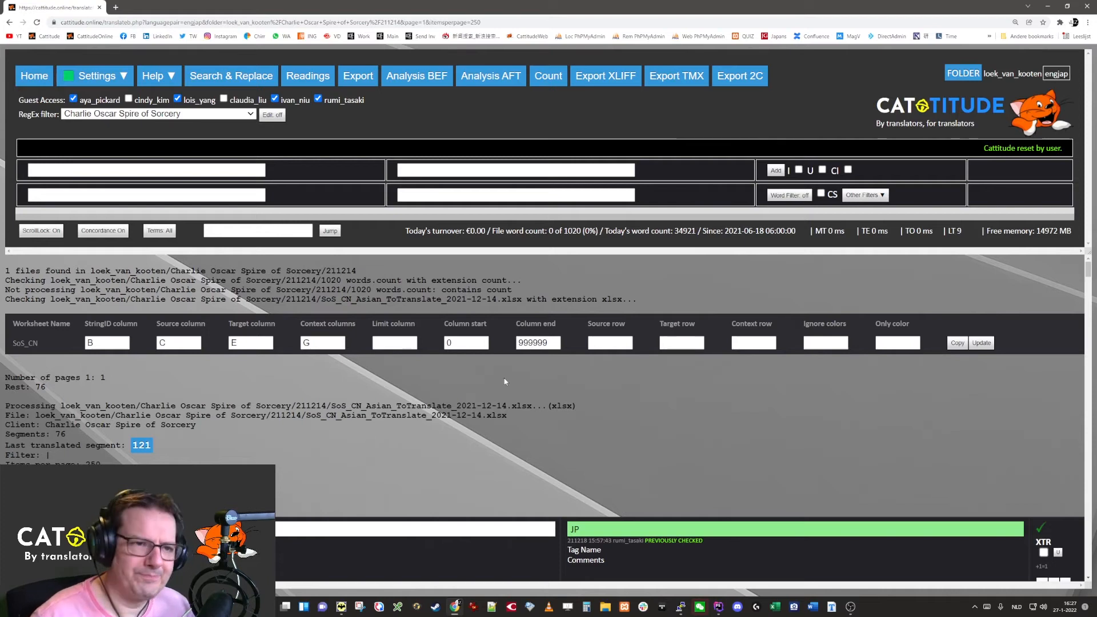
pyautogui.click(872, 201)
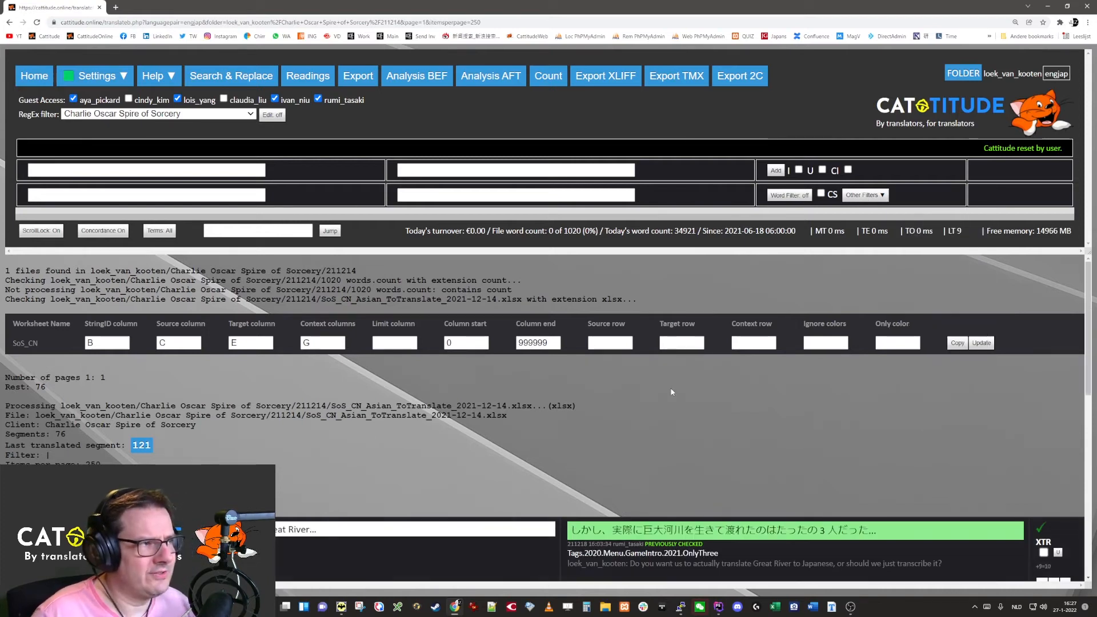
pyautogui.click(921, 369)
pyautogui.click(875, 200)
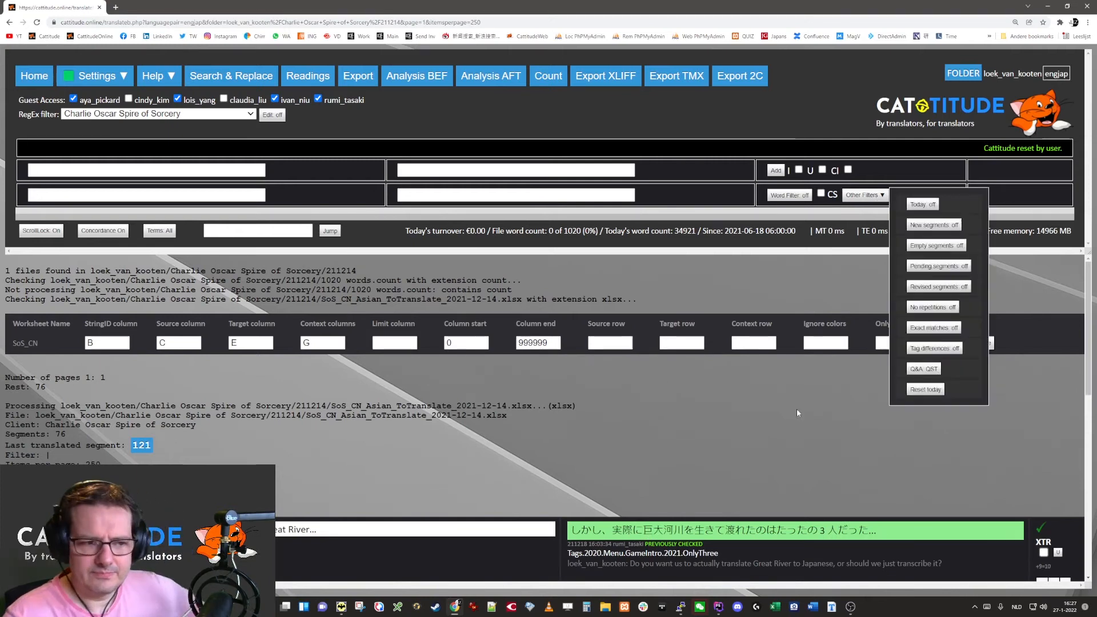
# Step: Review the filtered segments and their questions, including the one asking how old the girl is
pyautogui.moveTo(1093, 346); pyautogui.dragTo(1079, 420)
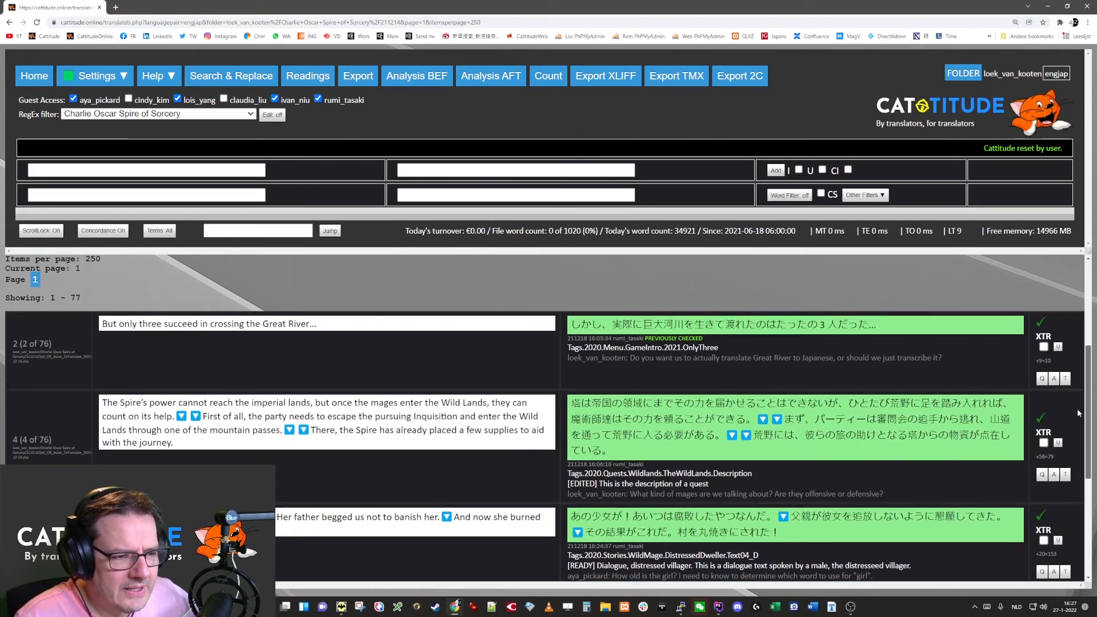
pyautogui.moveTo(612, 562); pyautogui.dragTo(899, 571)
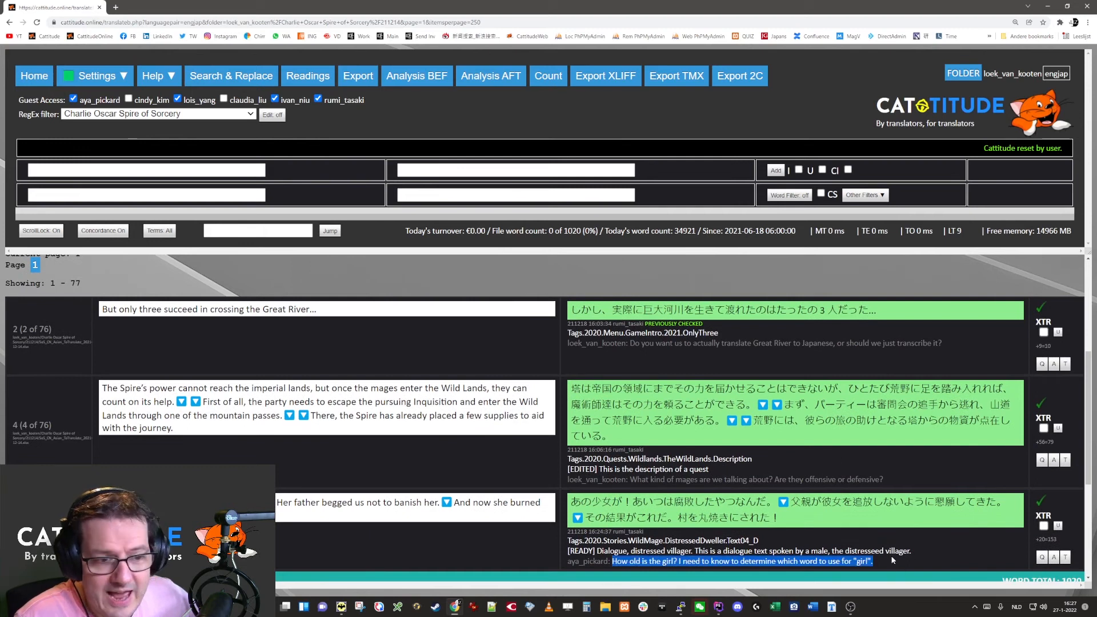
pyautogui.click(894, 560)
pyautogui.moveTo(1082, 519); pyautogui.dragTo(1091, 479)
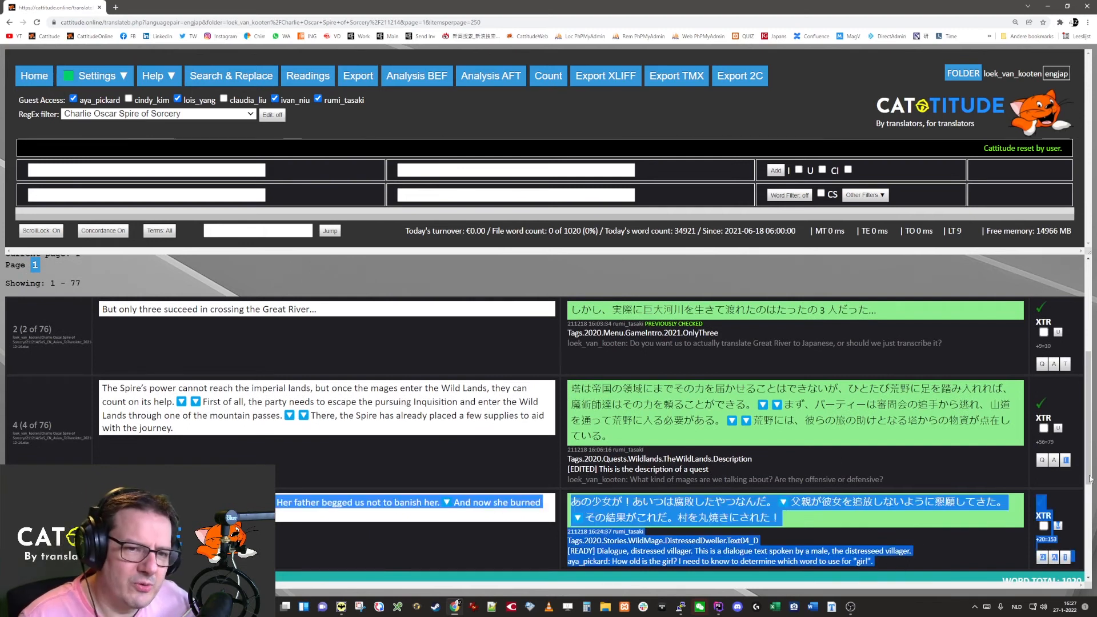
pyautogui.click(947, 536)
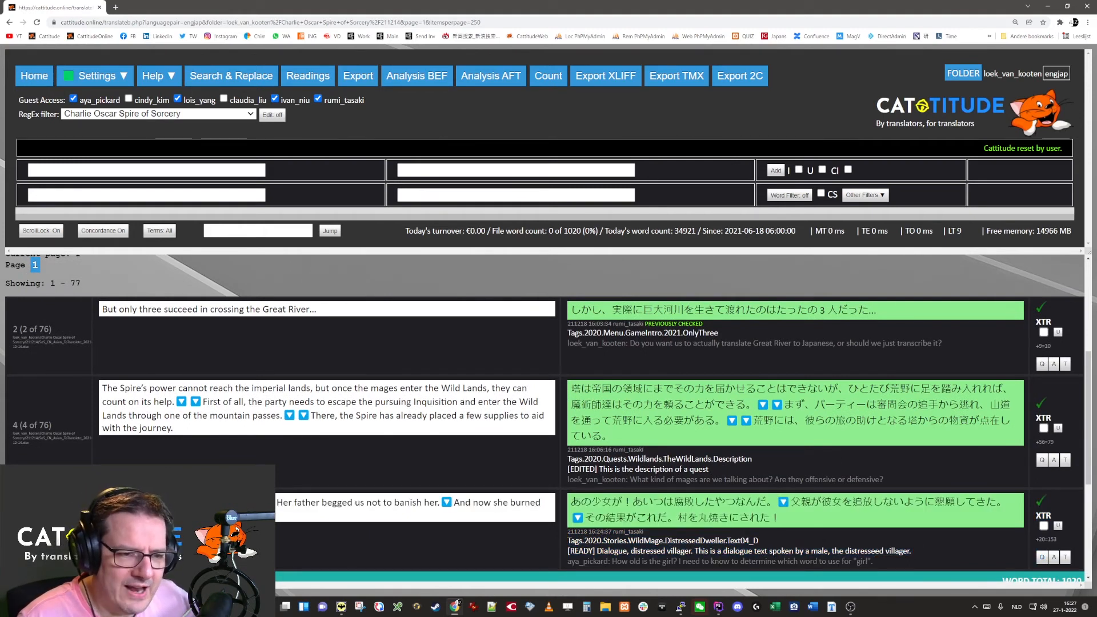
pyautogui.moveTo(1088, 461); pyautogui.dragTo(1089, 446)
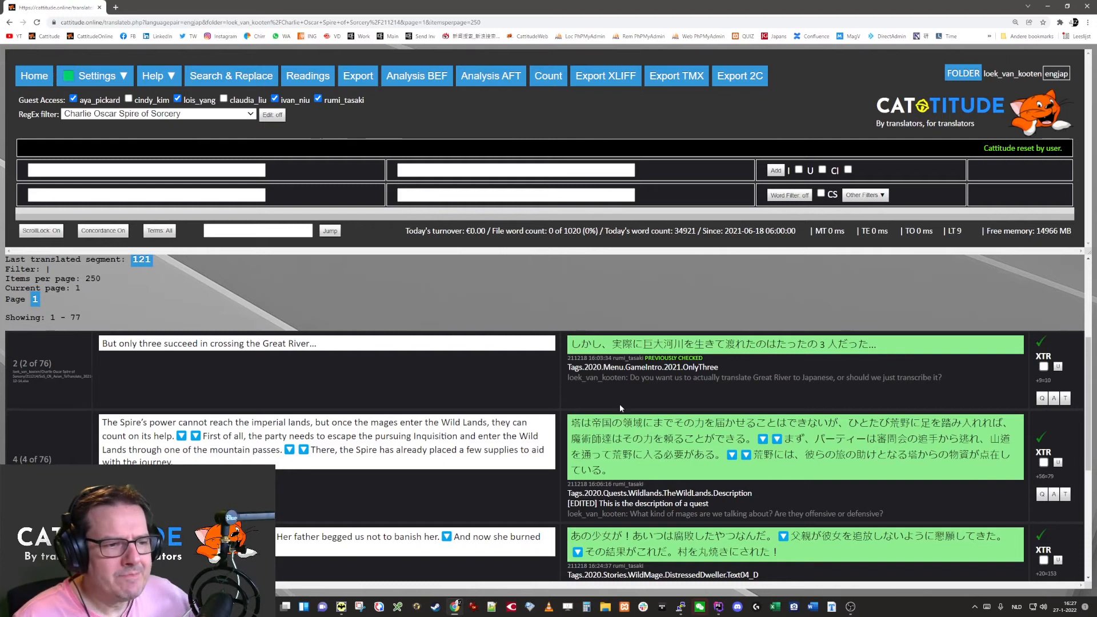
# Step: Submit the answer "Please translate it." to the Great River question on segment 2
pyautogui.click(1055, 400)
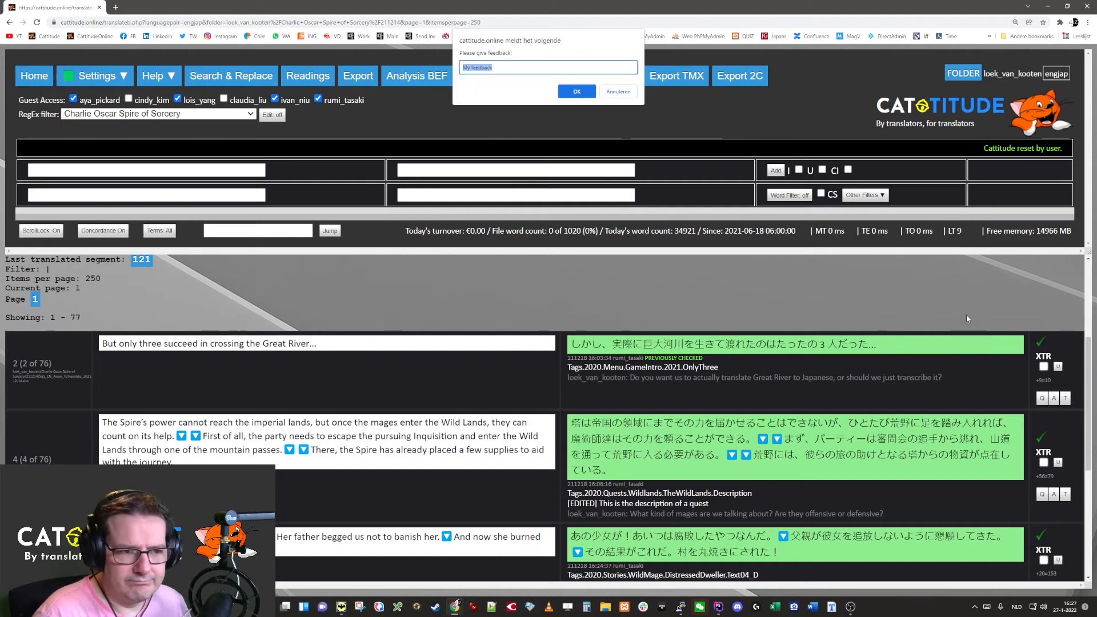
pyautogui.write('I')
pyautogui.write('lease tran')
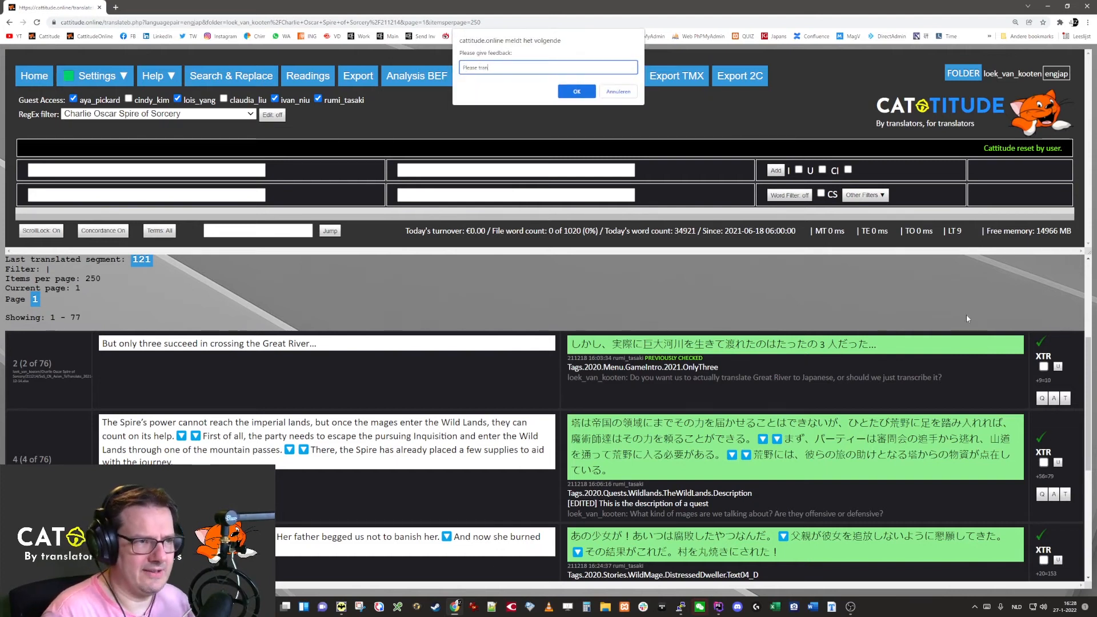
pyautogui.write('slate it.')
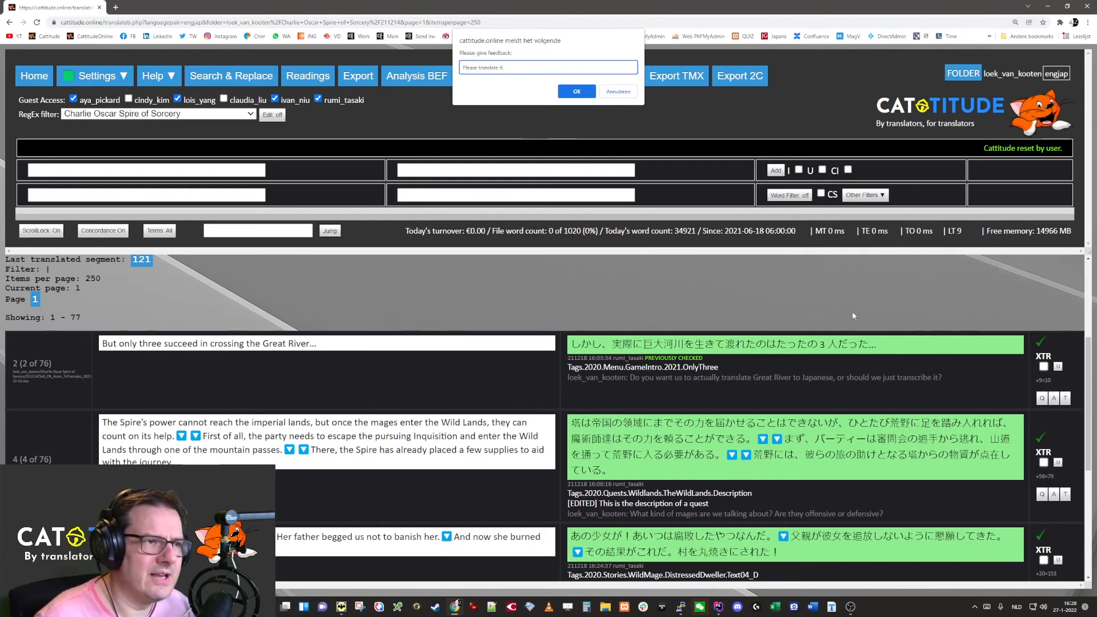
pyautogui.click(576, 93)
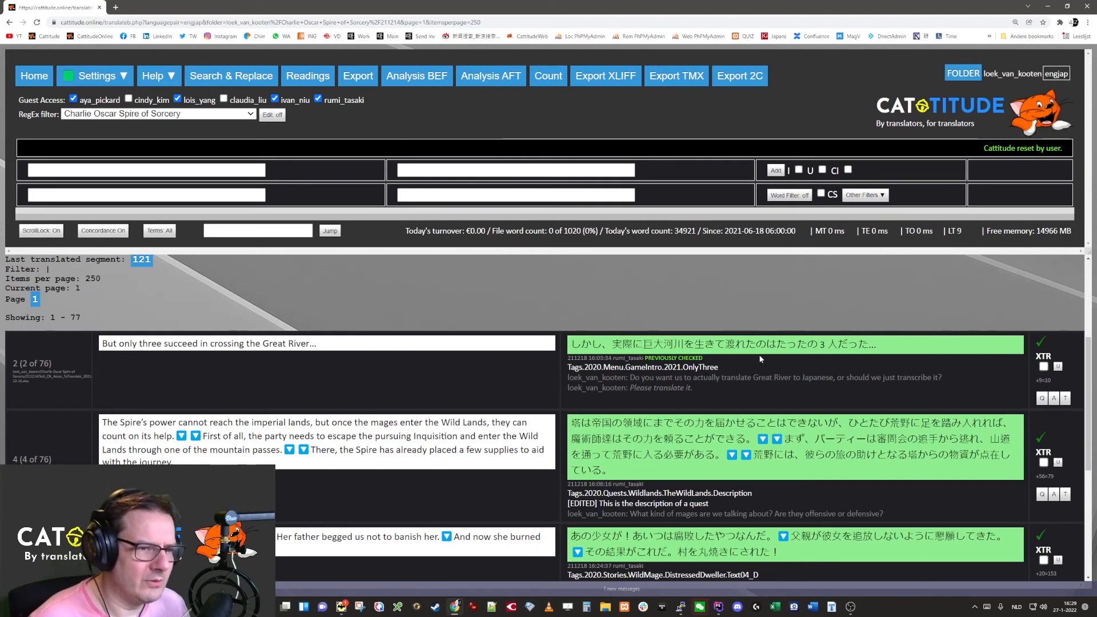
# Step: Examine the question and the answer listed beneath the target text of segment 2
pyautogui.moveTo(574, 377); pyautogui.dragTo(744, 387)
pyautogui.click(733, 389)
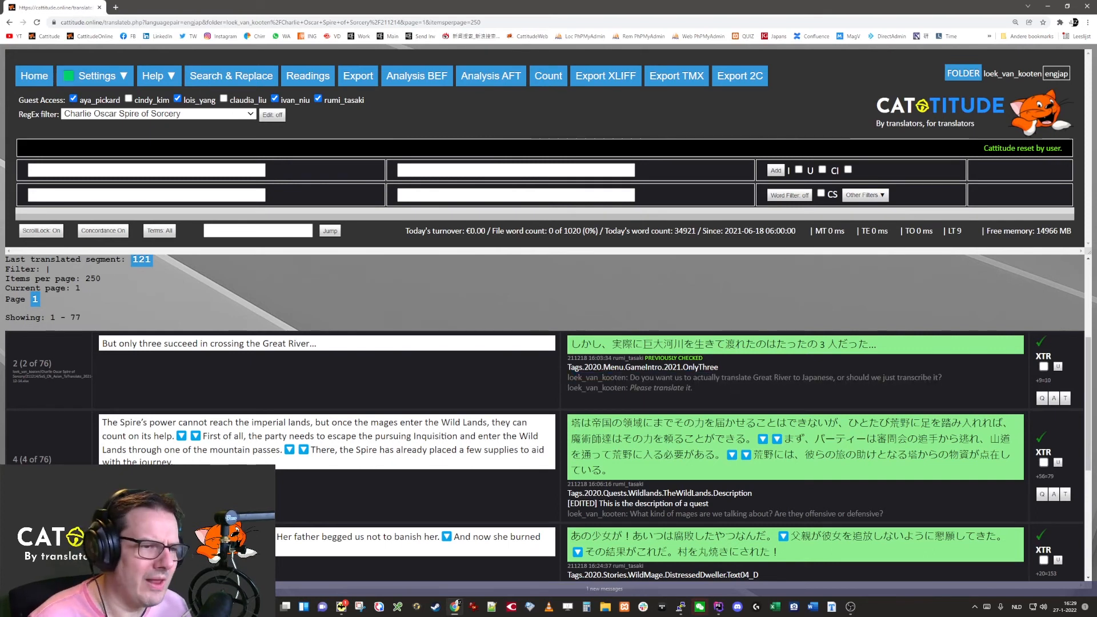
pyautogui.moveTo(626, 377); pyautogui.dragTo(732, 367)
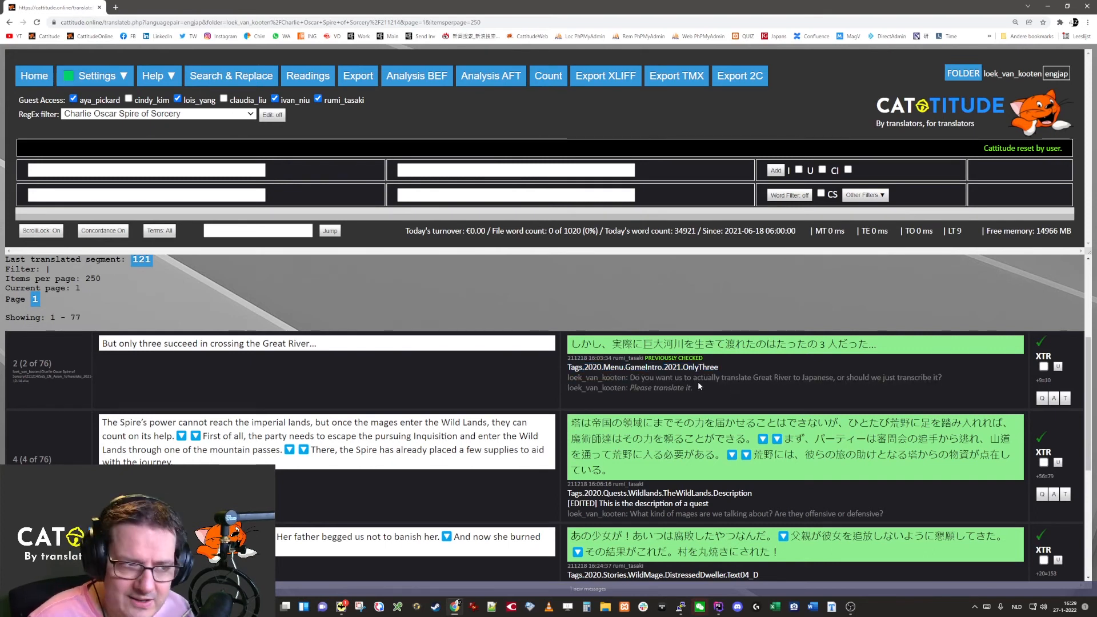
# Step: Open the notification e-mail with the answer to the Great River question, read it and close it
pyautogui.moveTo(584, 367); pyautogui.dragTo(721, 367)
pyautogui.click(737, 388)
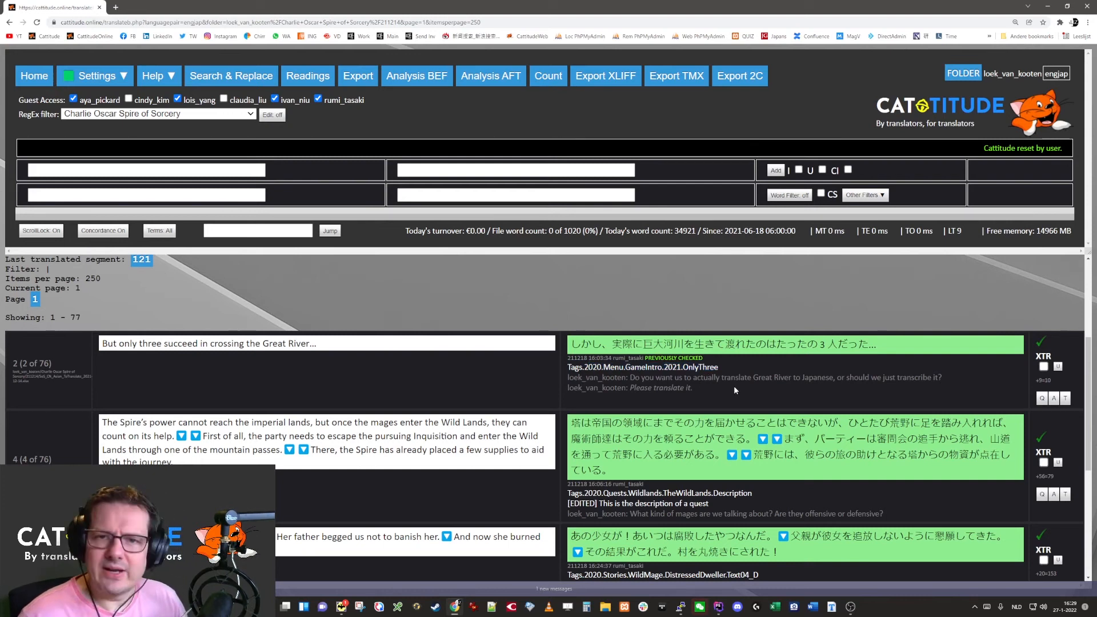
pyautogui.click(664, 589)
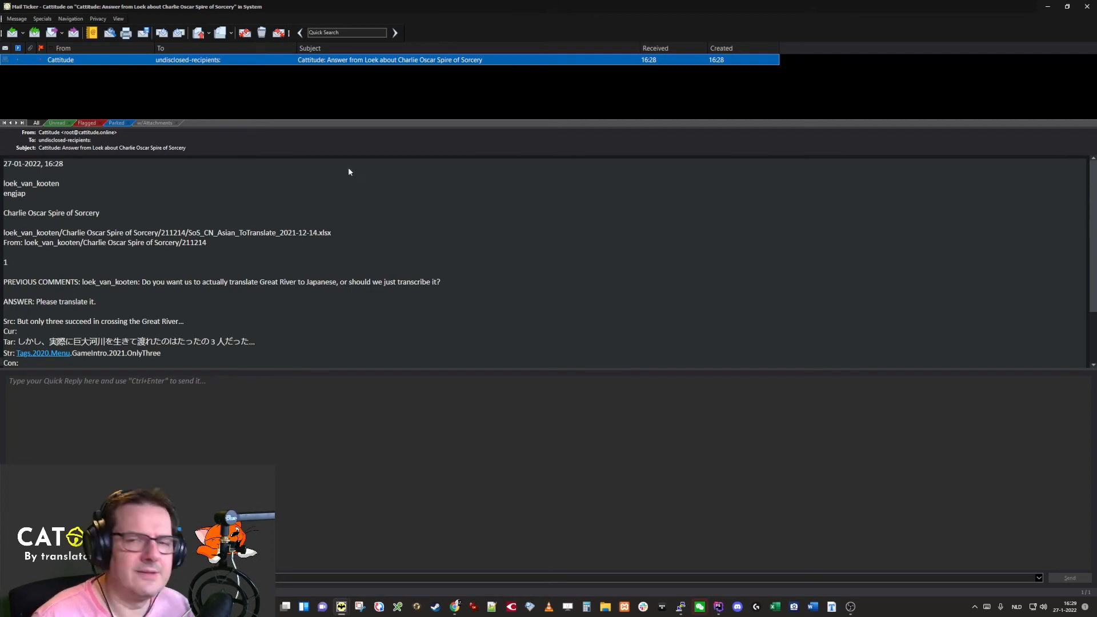
pyautogui.click(314, 185)
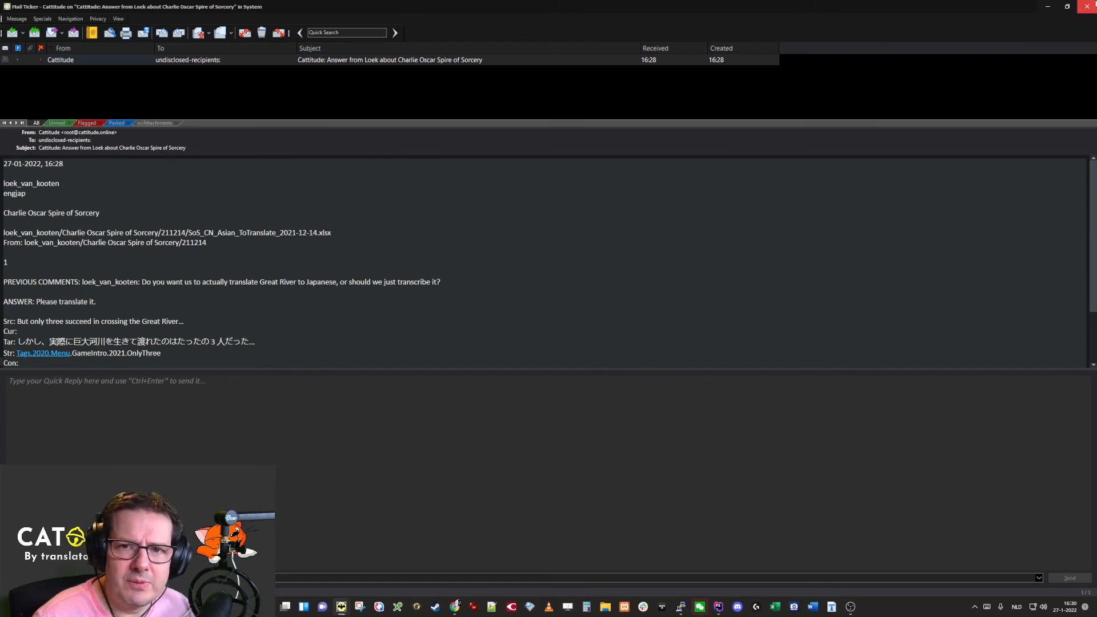
pyautogui.click(1093, 5)
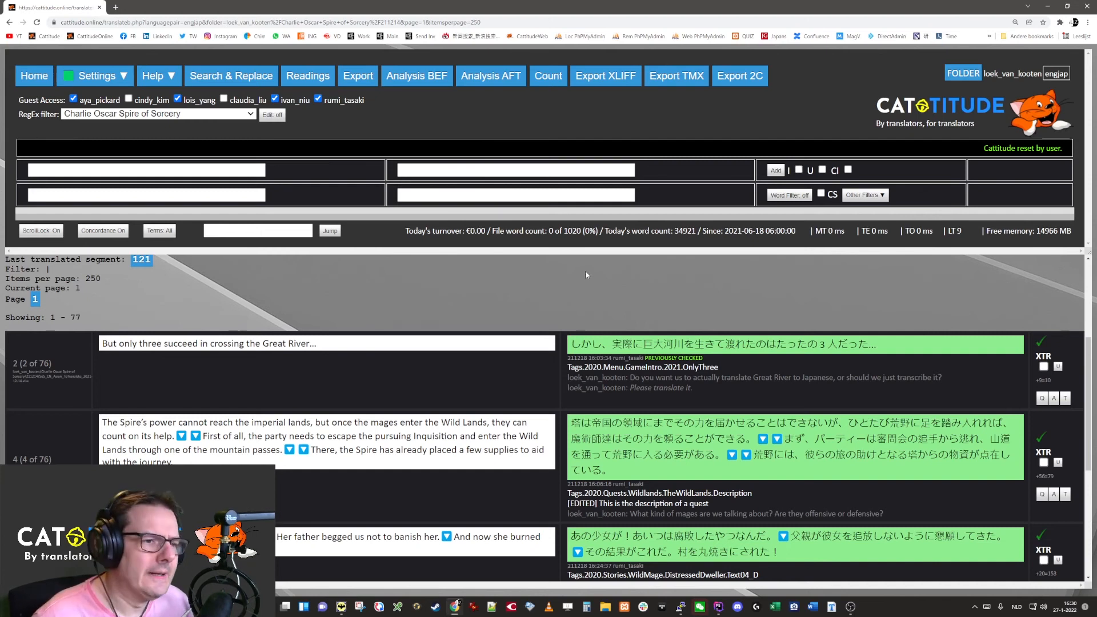
# Step: Switch the Q&A filter from QST to answered segments and examine the Great River question with its answer
pyautogui.click(866, 195)
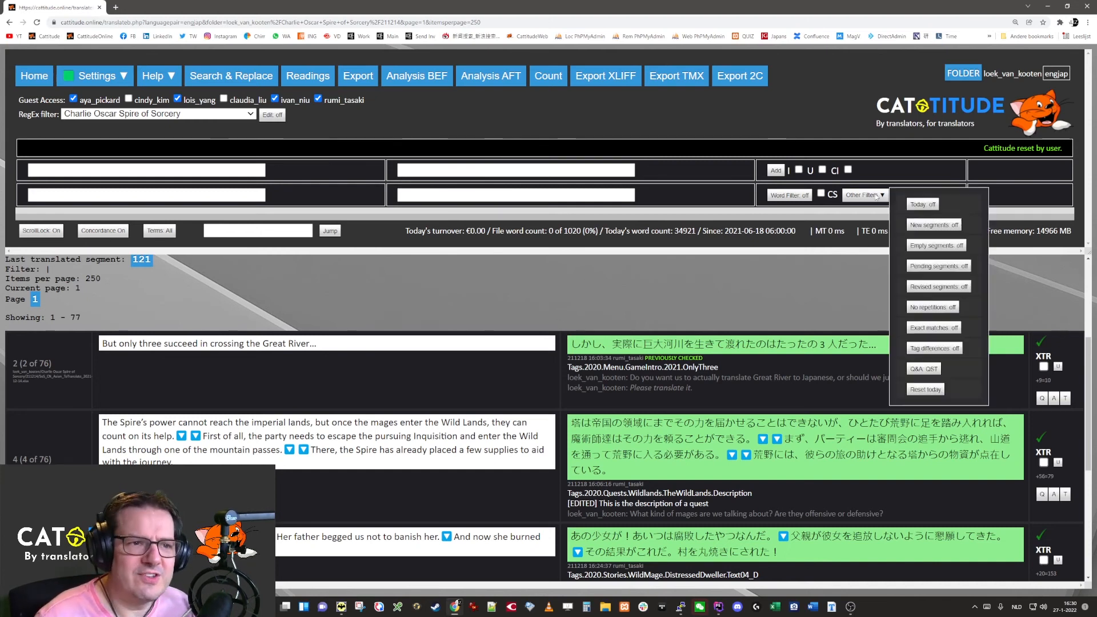
pyautogui.click(924, 370)
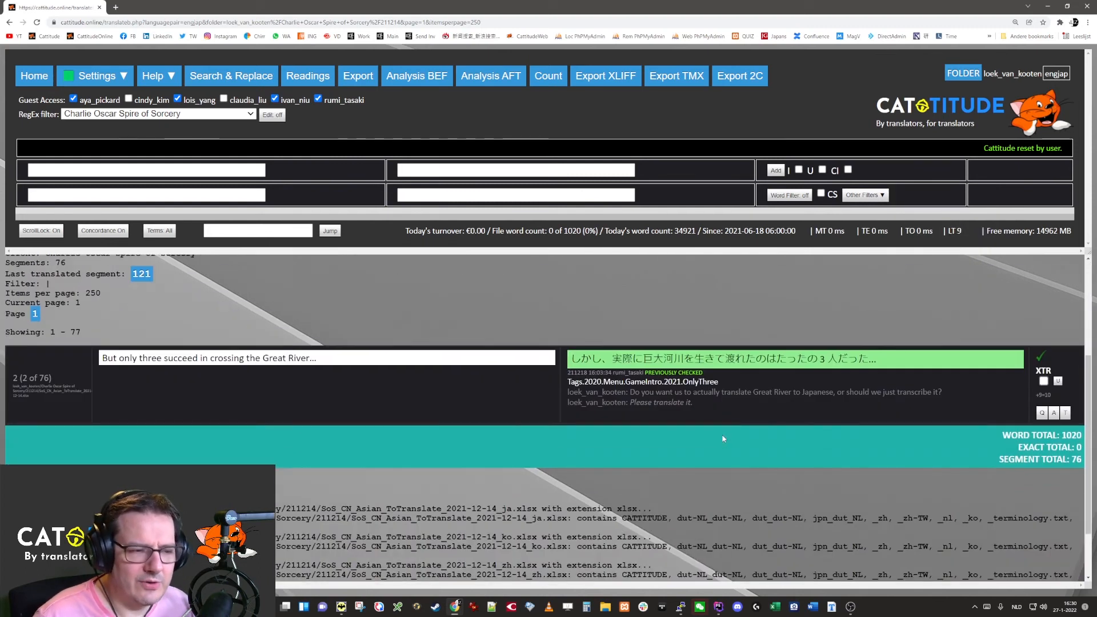
pyautogui.moveTo(630, 392); pyautogui.dragTo(736, 411)
pyautogui.click(737, 411)
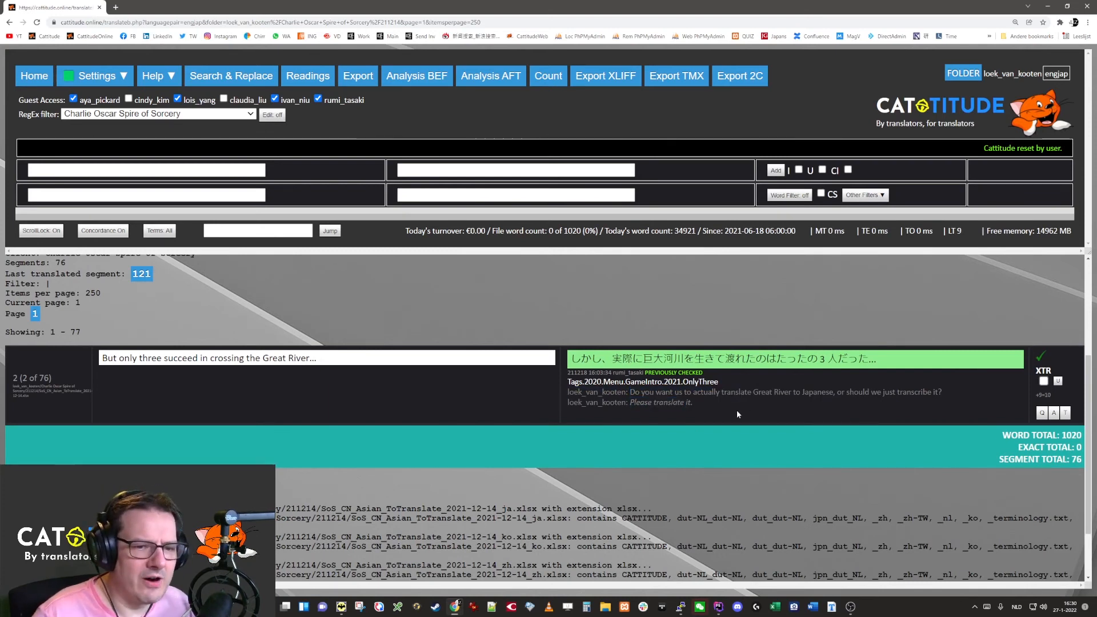
# Step: Set the Q&A filter back to QST and examine the unanswered question about how old the girl is
pyautogui.click(867, 195)
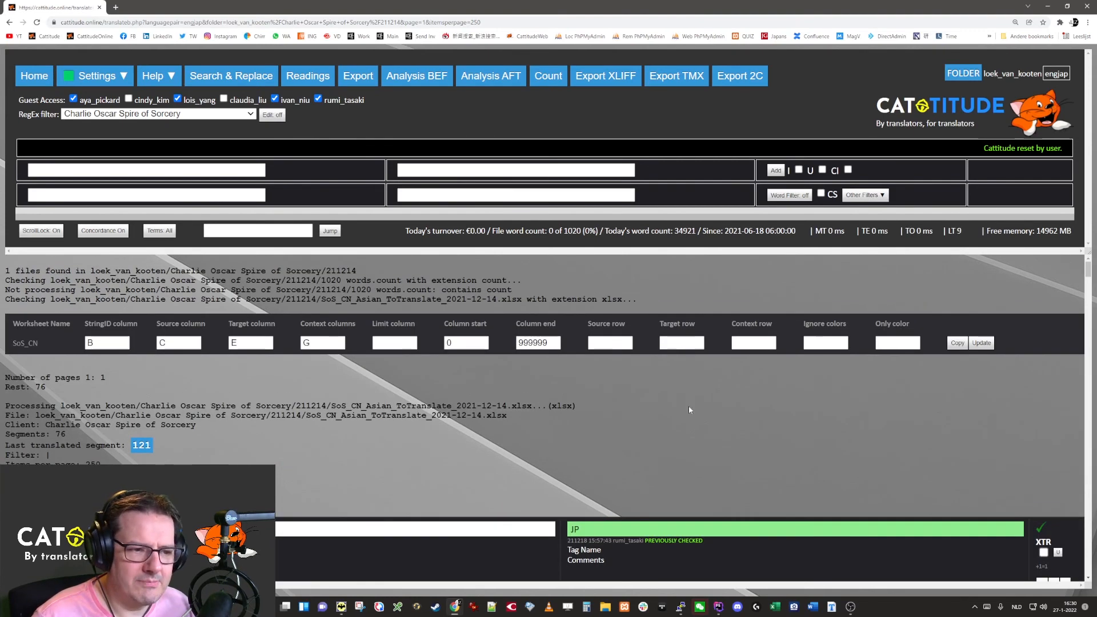
pyautogui.scroll(-9, 688, 406)
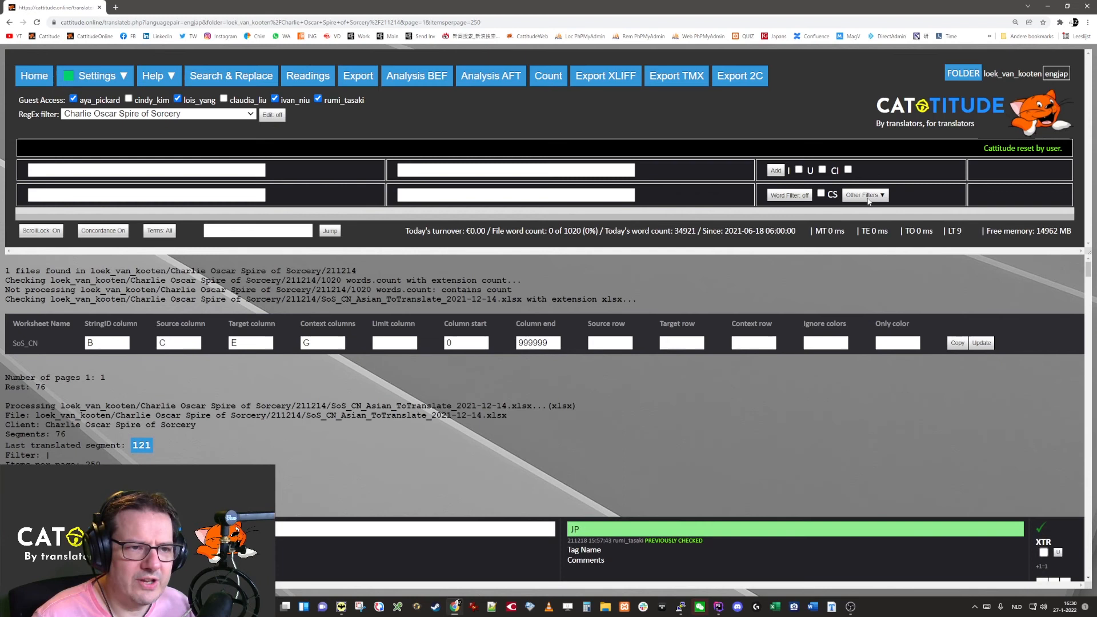
pyautogui.click(868, 195)
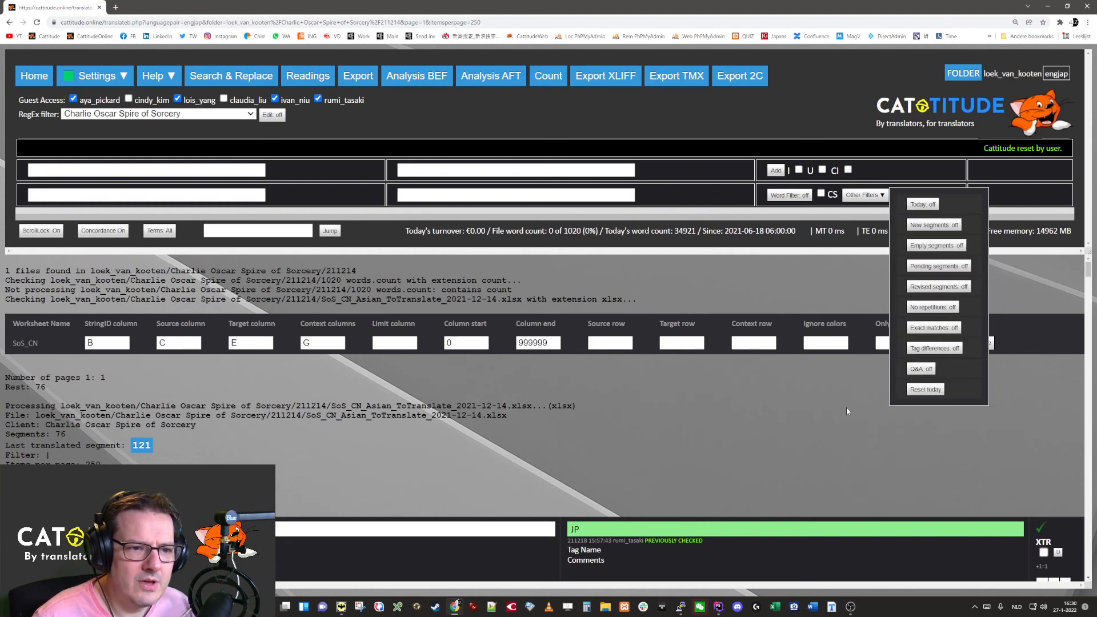
pyautogui.click(918, 369)
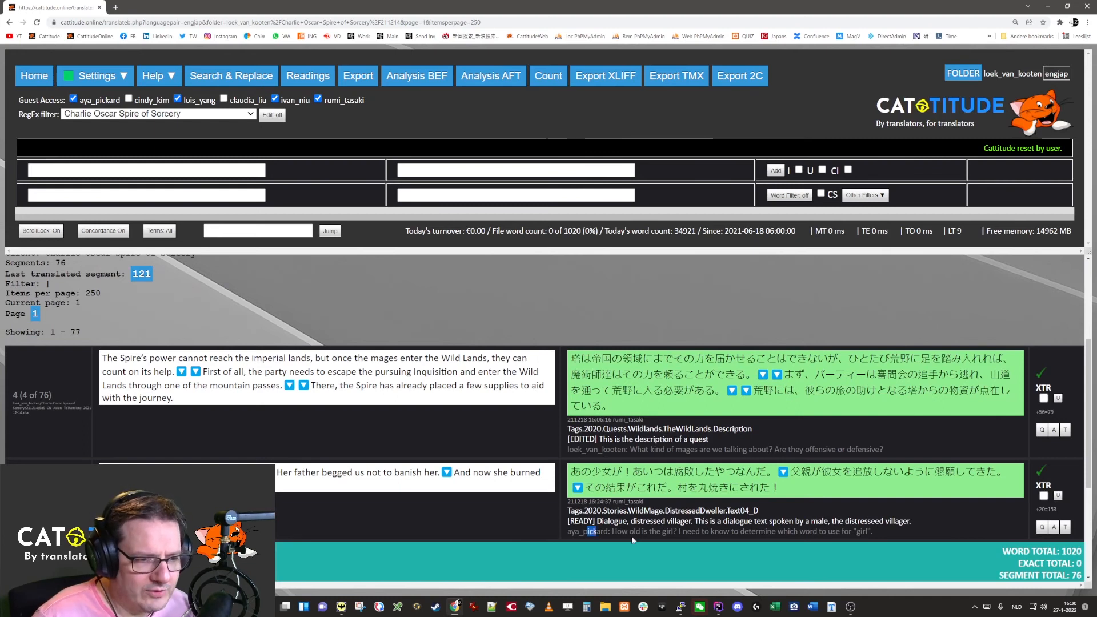
pyautogui.moveTo(633, 540); pyautogui.dragTo(878, 534)
pyautogui.click(880, 536)
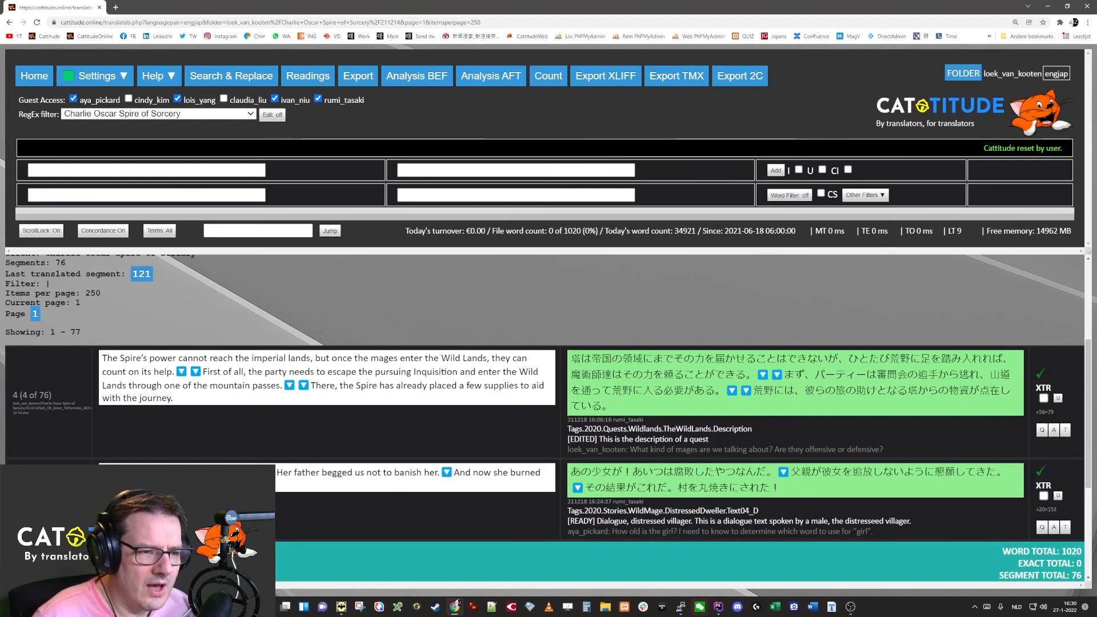
# Step: Submit the answer "They're really cool mages, because they can actually use fire balls! Offensive." to the mages question on segment 4
pyautogui.scroll(1, 1082, 459)
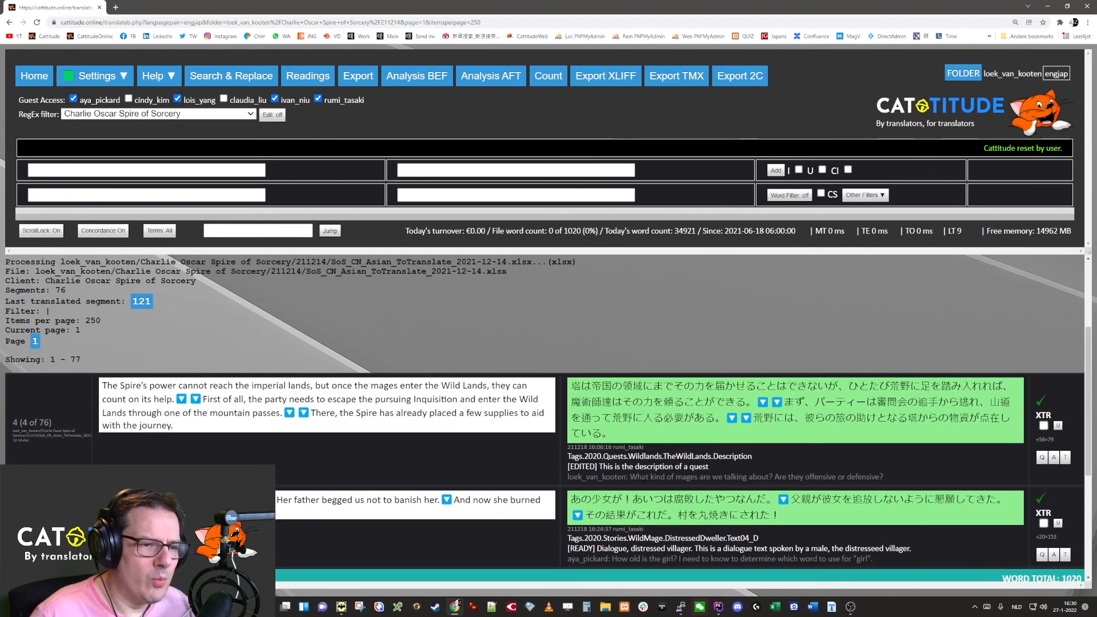
pyautogui.click(1055, 458)
pyautogui.write("THey're ")
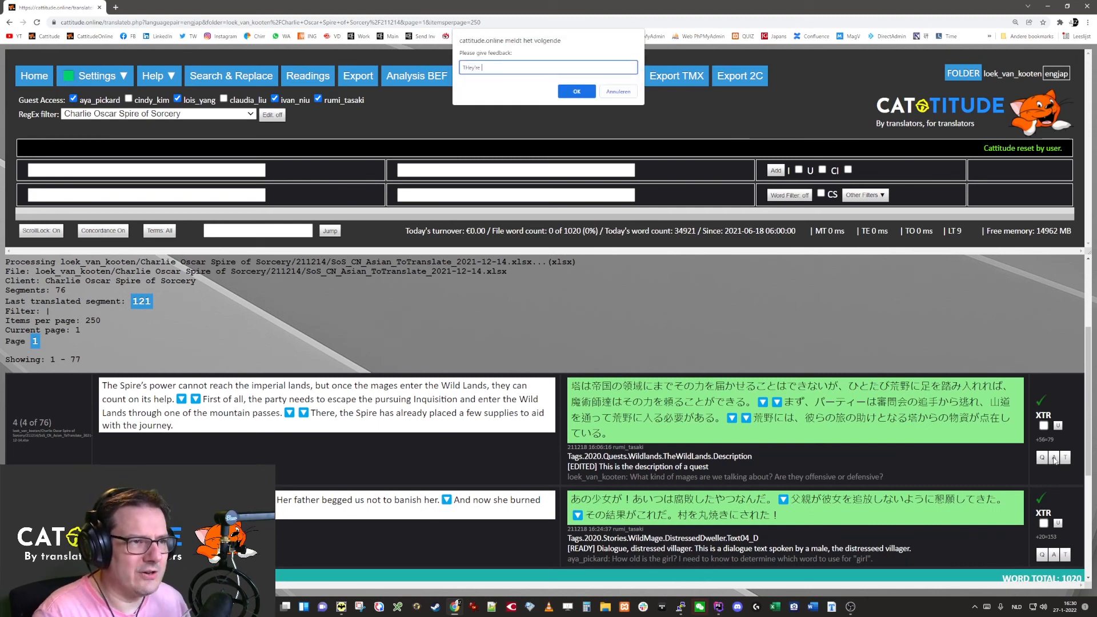
pyautogui.write('really mages')
pyautogui.press('Home')
pyautogui.press('Right')
pyautogui.press('Delete')
pyautogui.write('h')
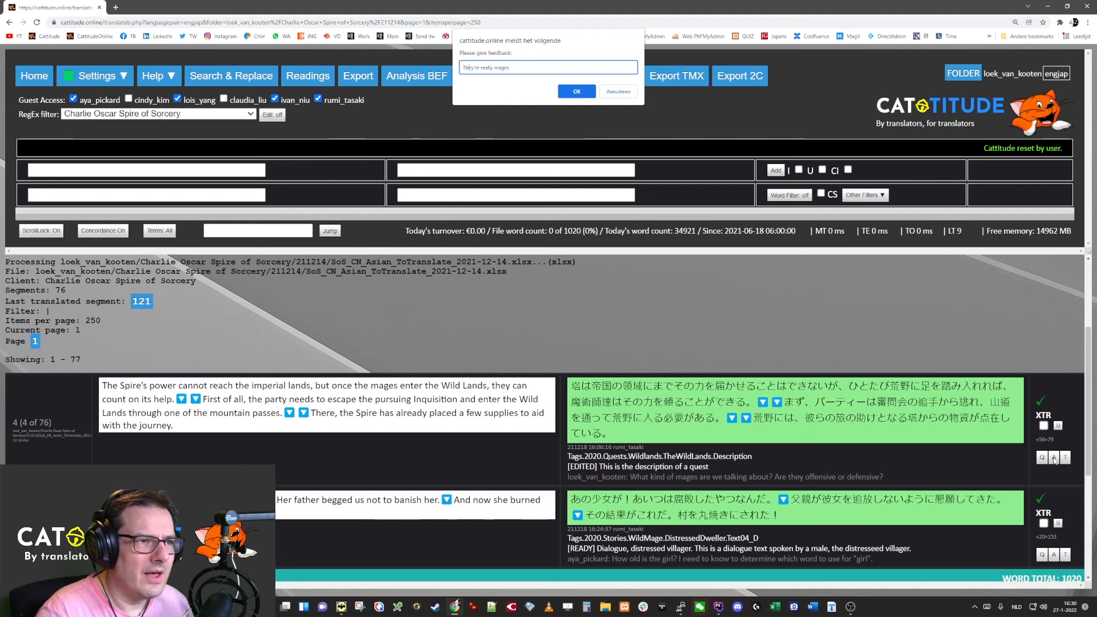
pyautogui.press('End')
pyautogui.write('cool')
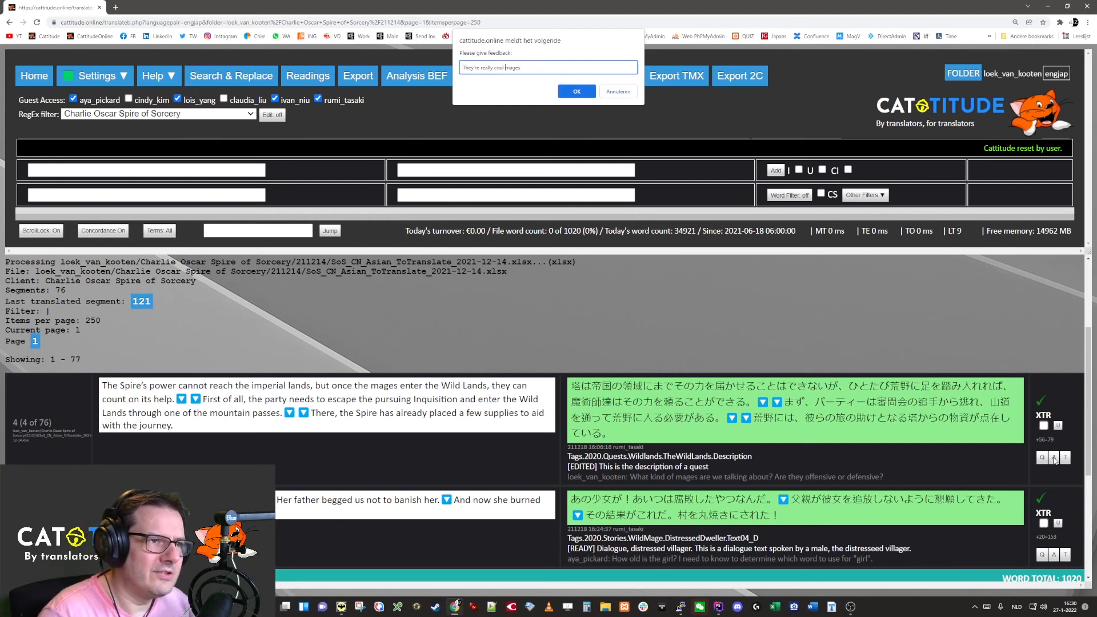
pyautogui.press('End')
pyautogui.write(', because ')
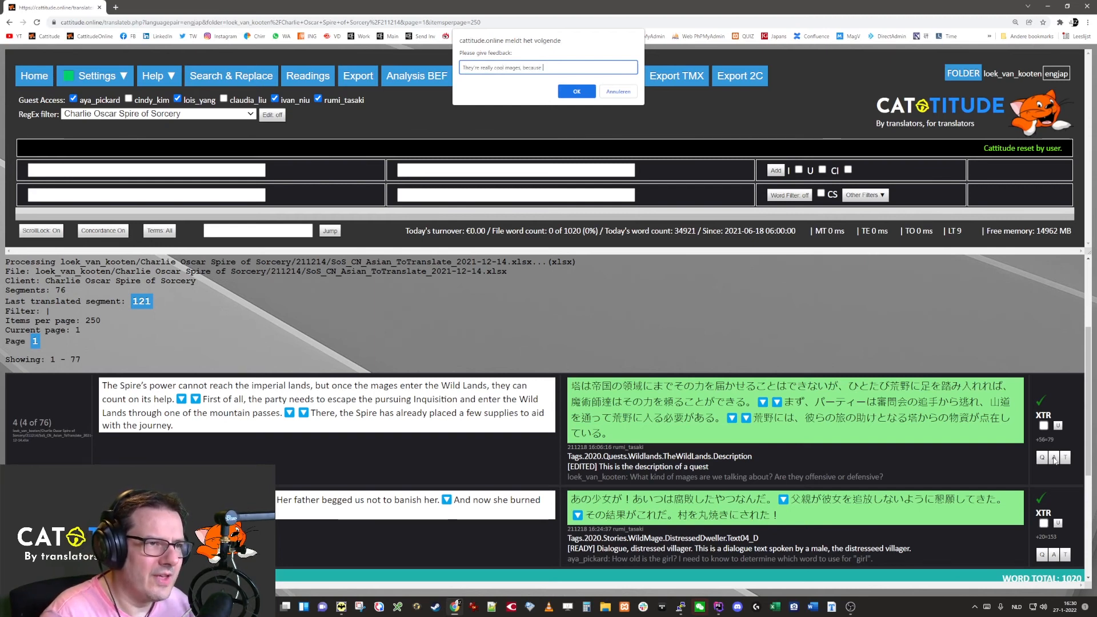
pyautogui.write('they can actually ')
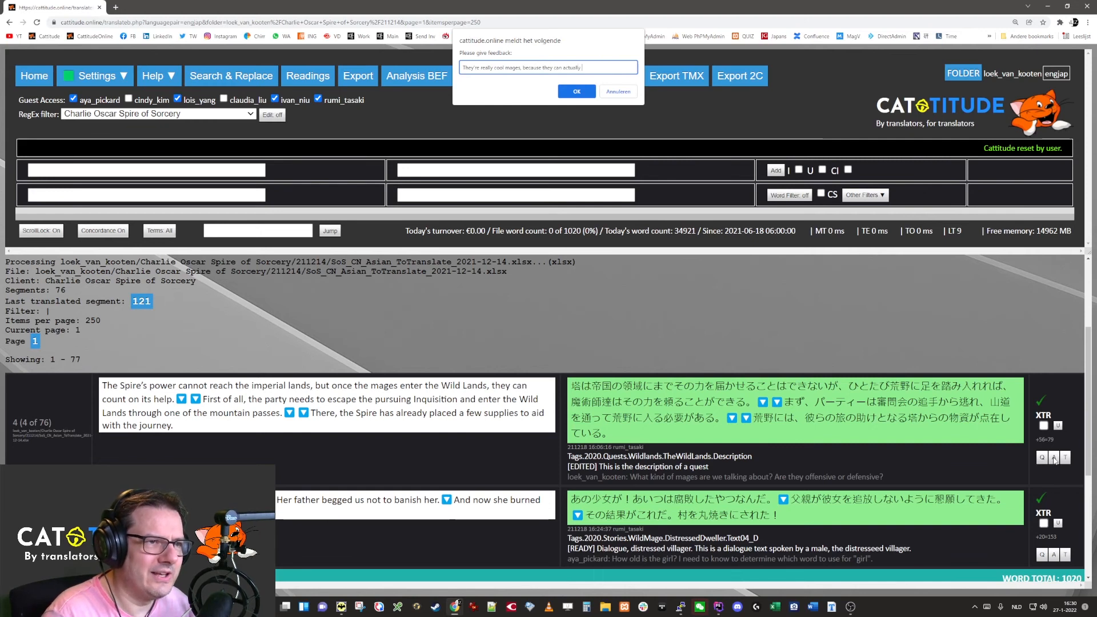
pyautogui.write('use fire balls!')
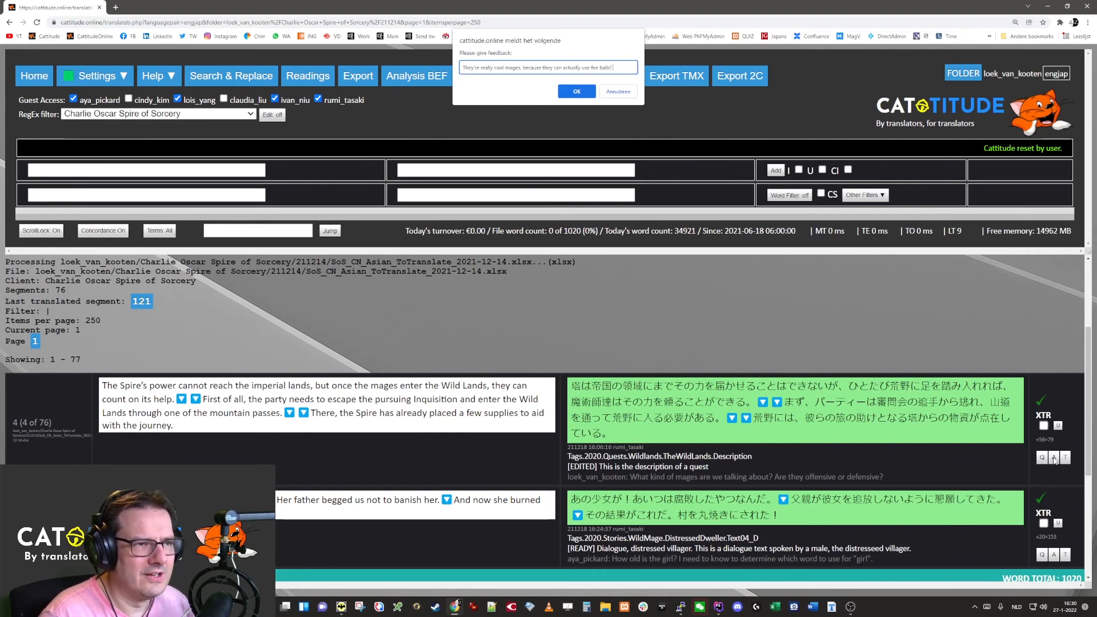
pyautogui.write(' Offensive.')
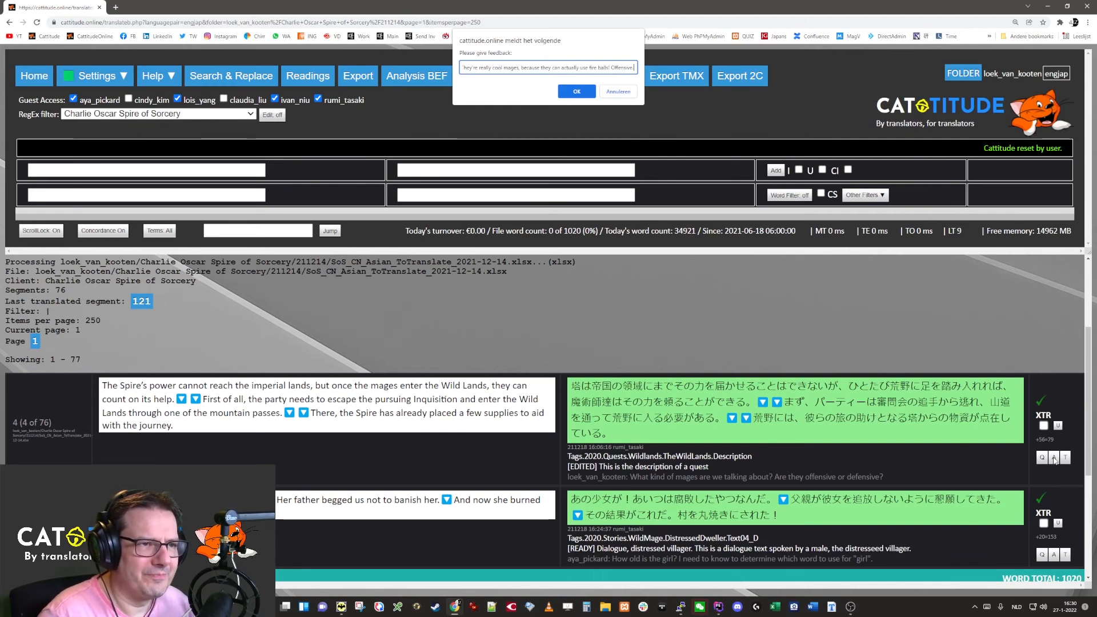
pyautogui.click(576, 93)
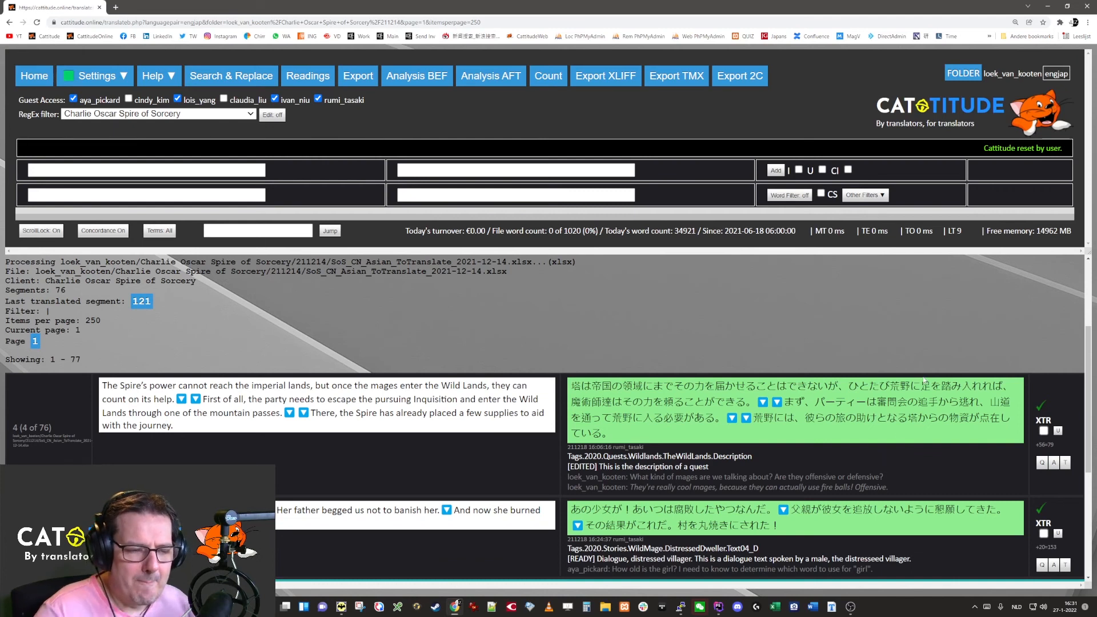
# Step: Show the picture upload option of segment 4, and read and close the notification e-mail about the mages answer
pyautogui.click(1058, 430)
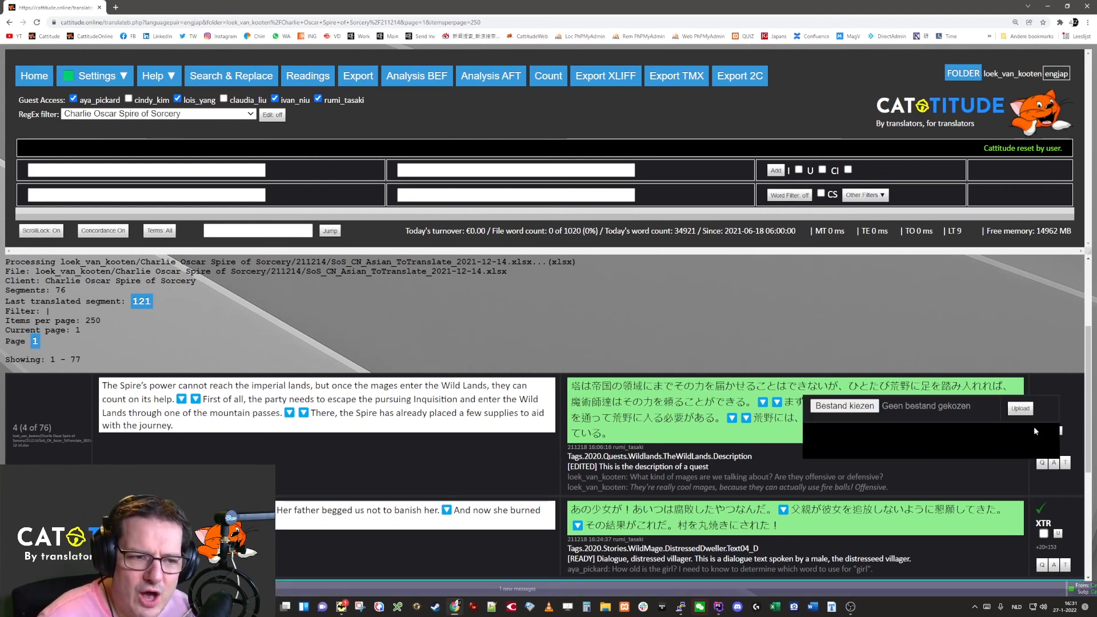
pyautogui.click(932, 588)
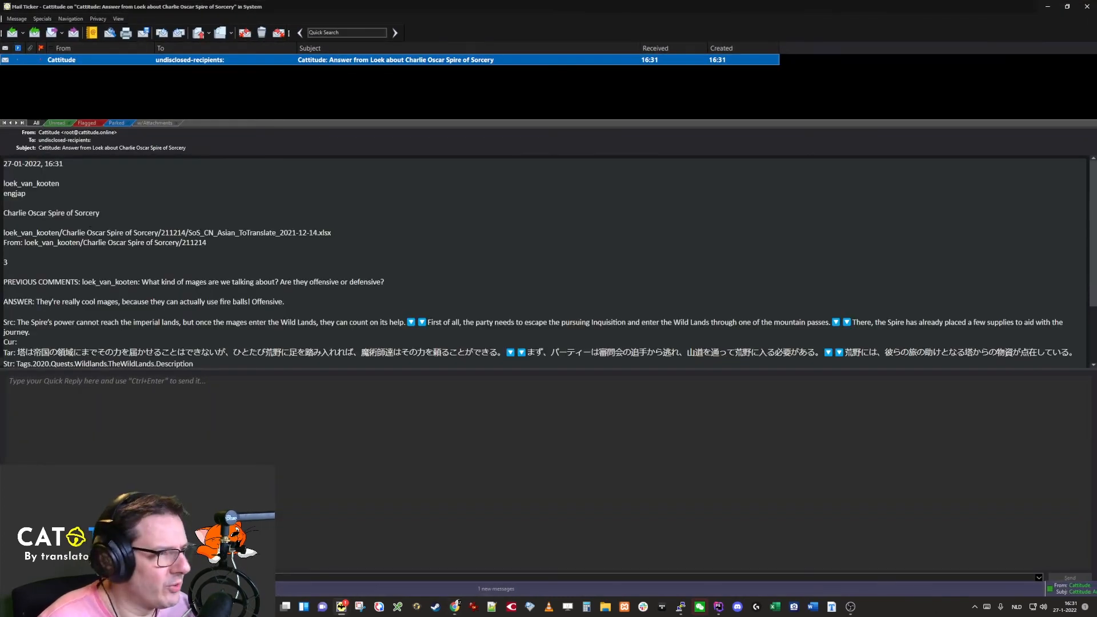
pyautogui.click(1087, 6)
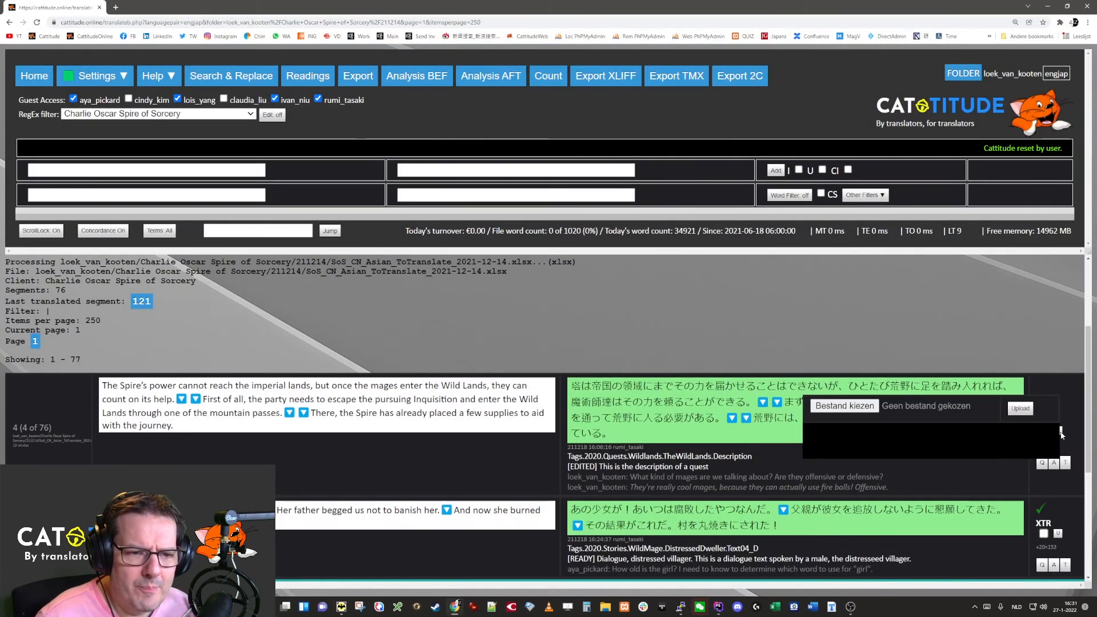
# Step: Upload the picture Clipboard01.png from the Temp folder as reference for segment 4 and acknowledge the upload
pyautogui.moveTo(1056, 430)
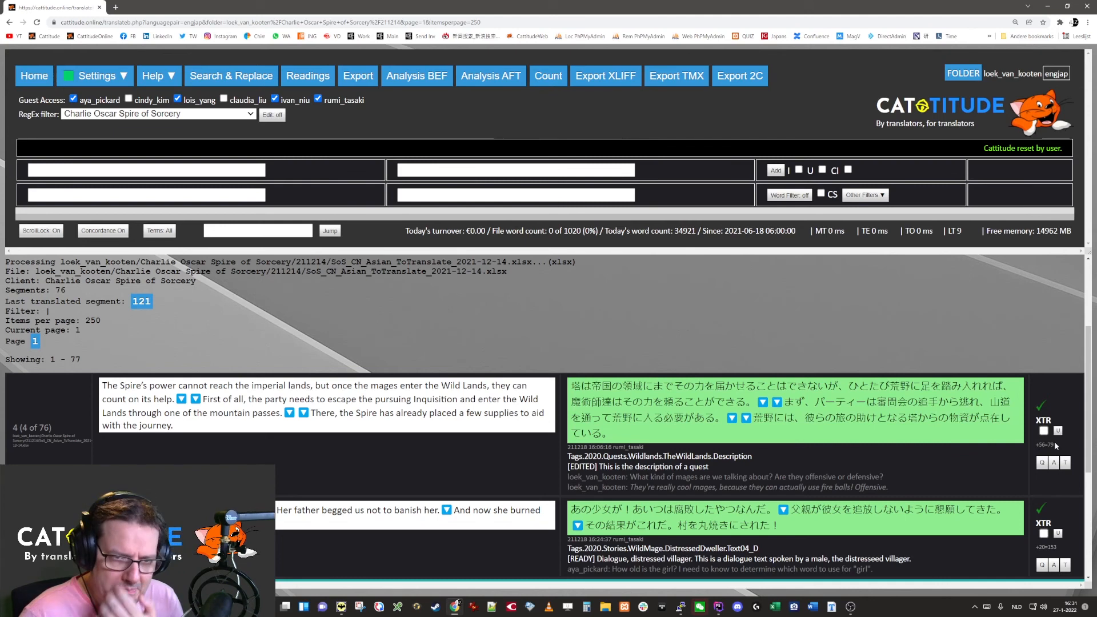
pyautogui.click(863, 408)
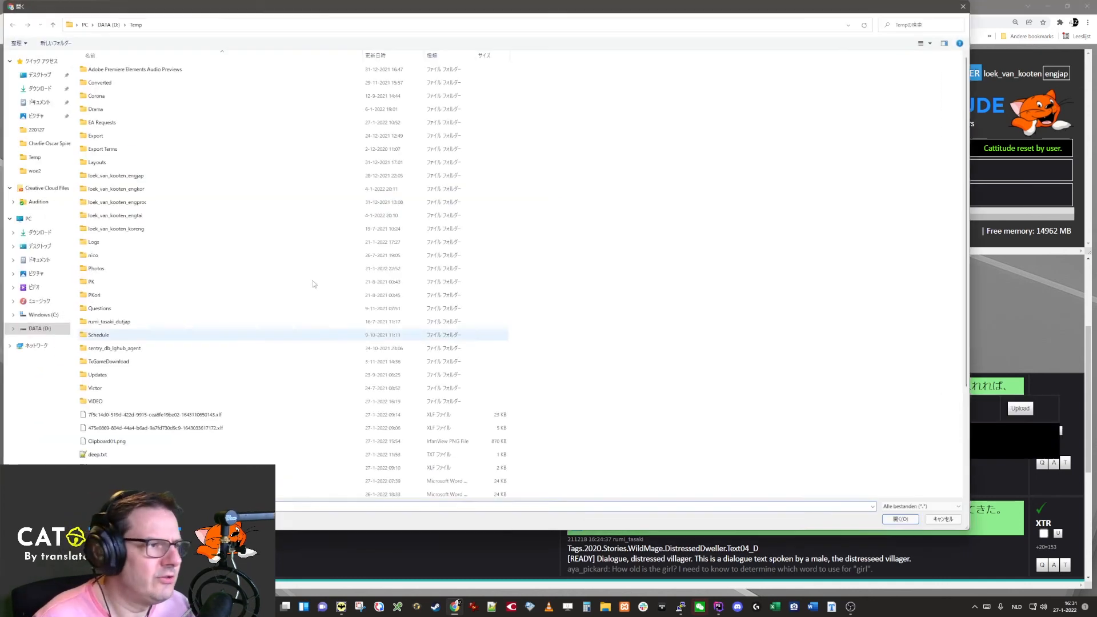
pyautogui.doubleClick(107, 442)
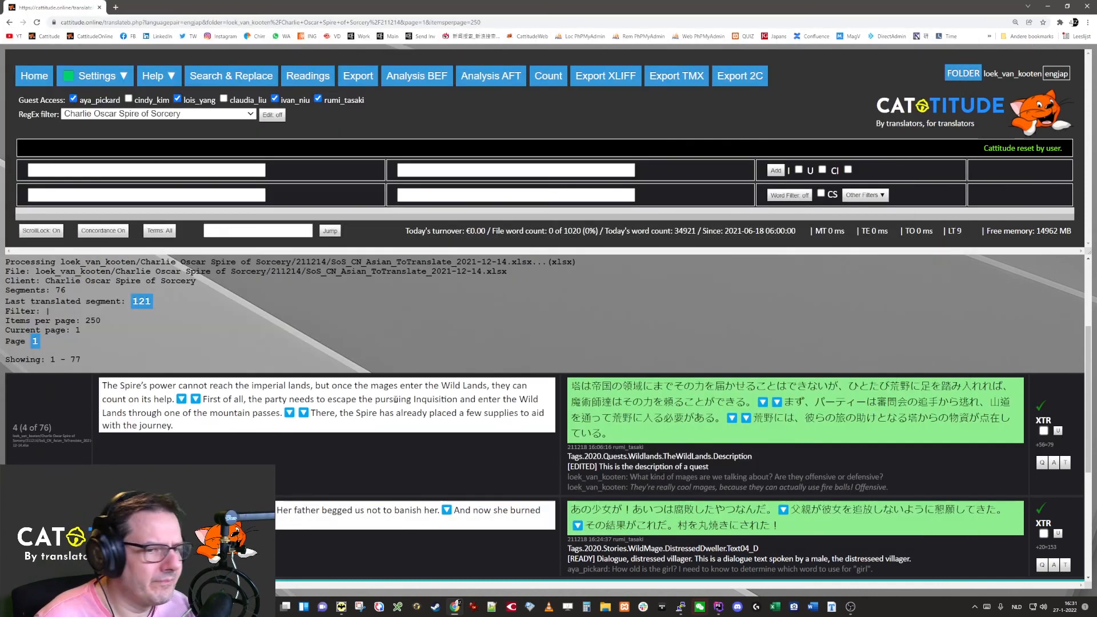
pyautogui.click(1021, 409)
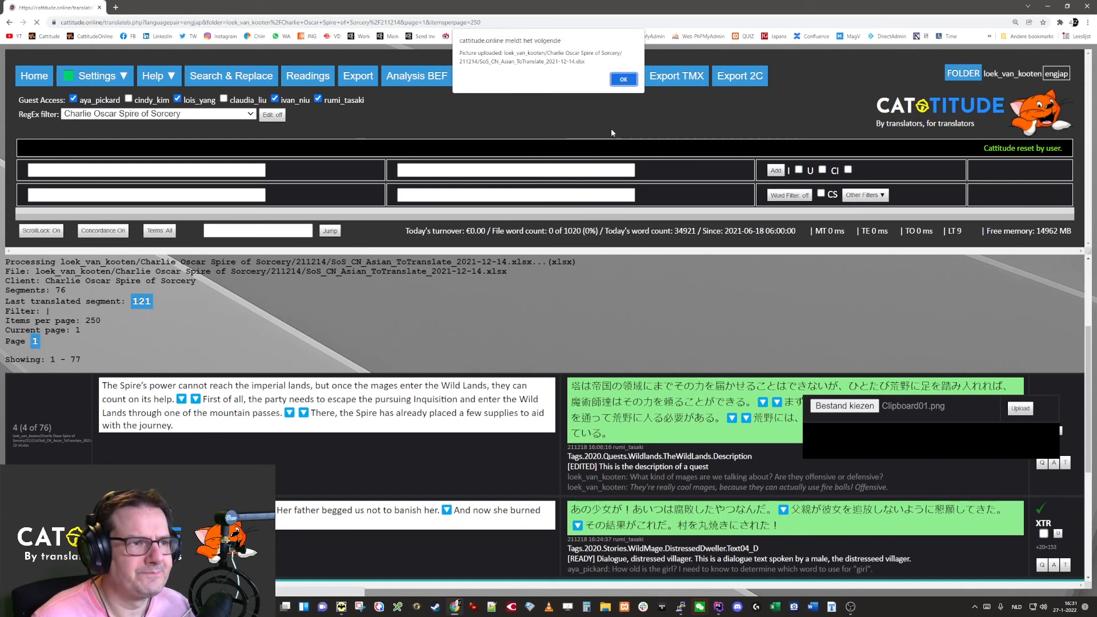
pyautogui.press('Return')
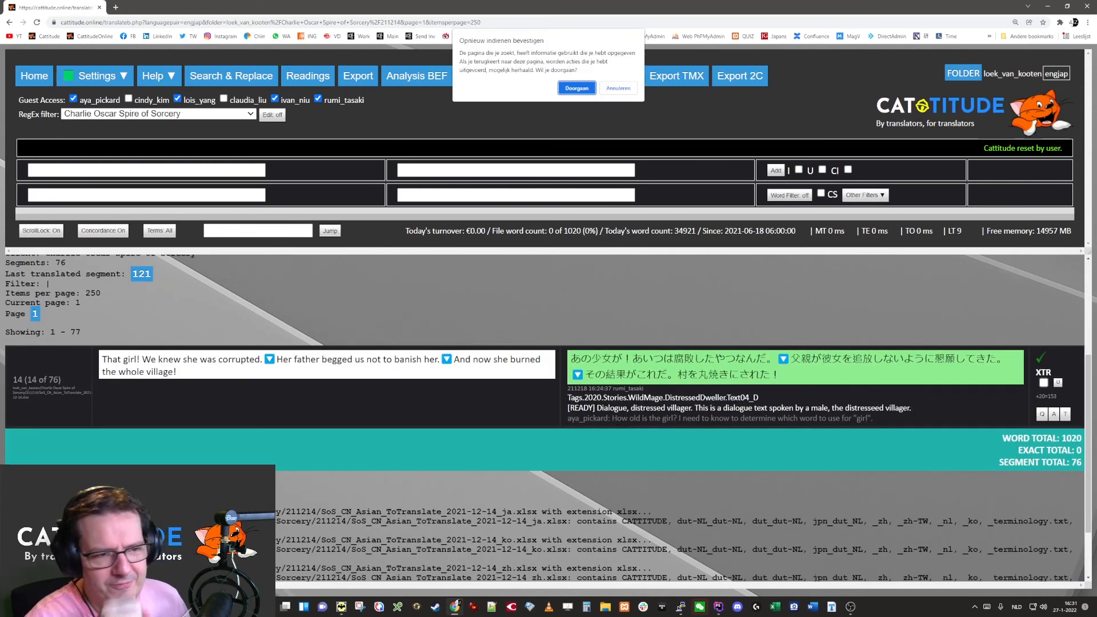
# Step: Reload the segment list and switch the Q&A filter to list only the answered segments
pyautogui.press('Return')
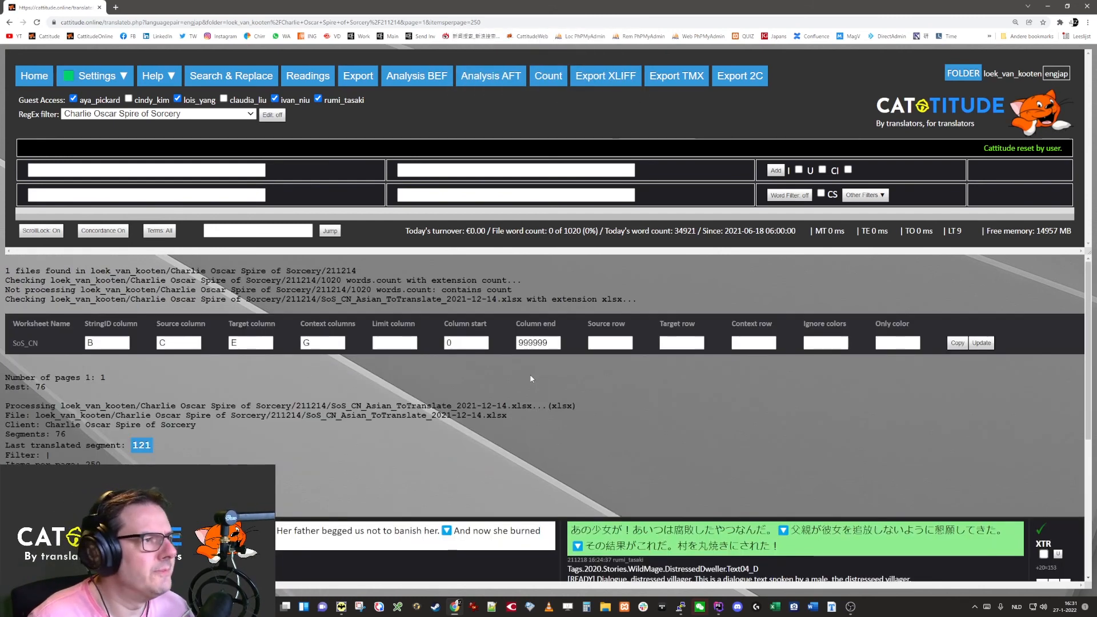
pyautogui.scroll(3, 534, 355)
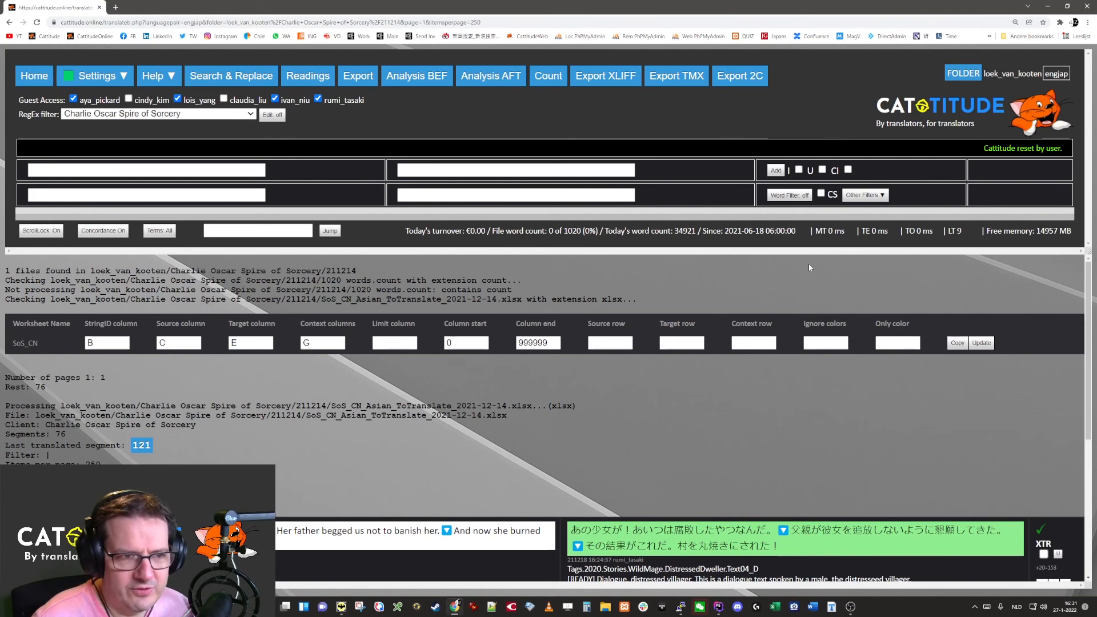
pyautogui.click(883, 199)
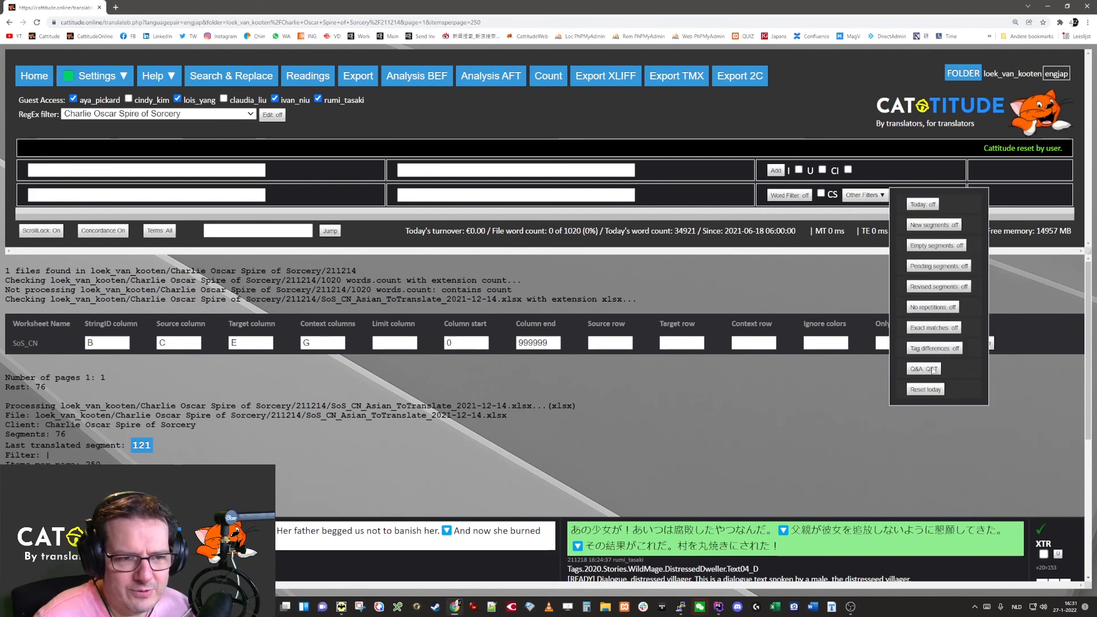
pyautogui.press('F5')
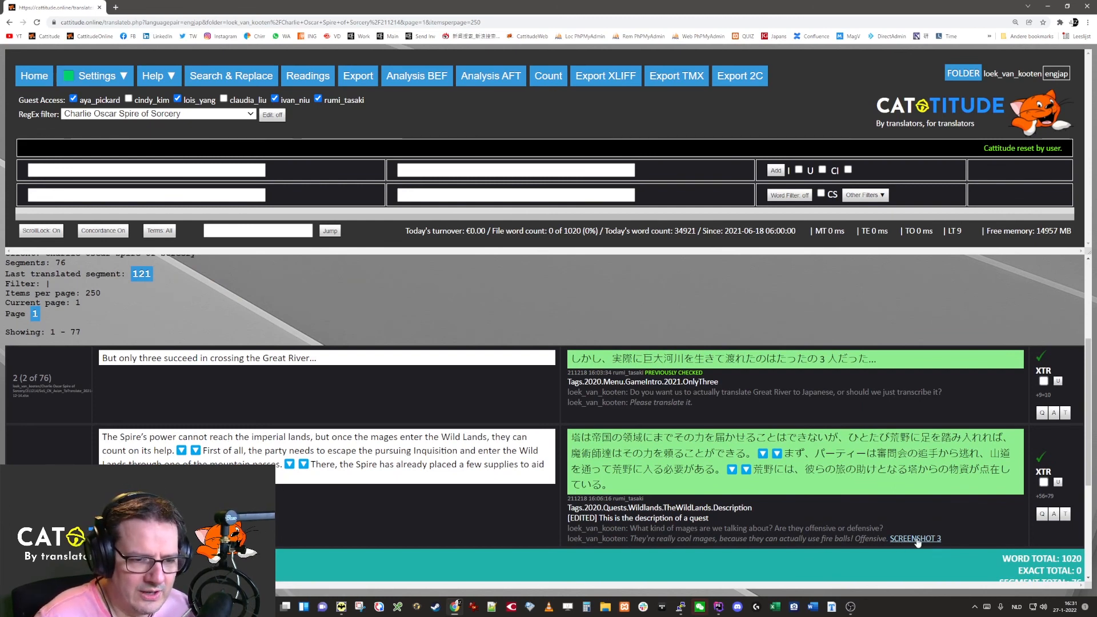
# Step: Open the SCREENSHOT 3 link on segment 4, view the enlarged reference picture and close its page
pyautogui.click(916, 539)
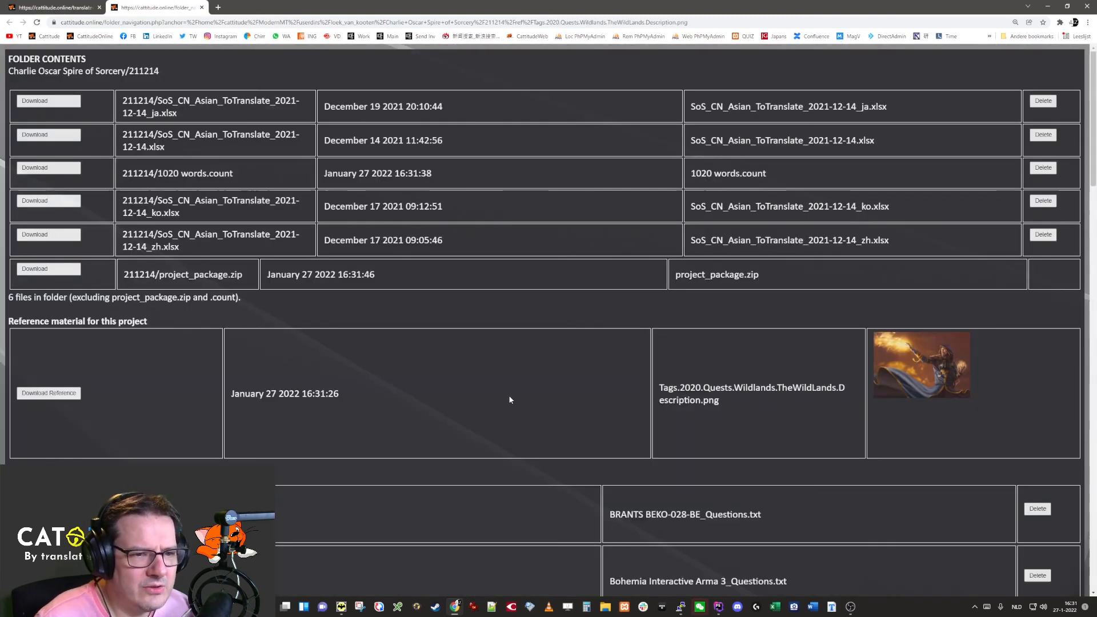
pyautogui.moveTo(935, 379)
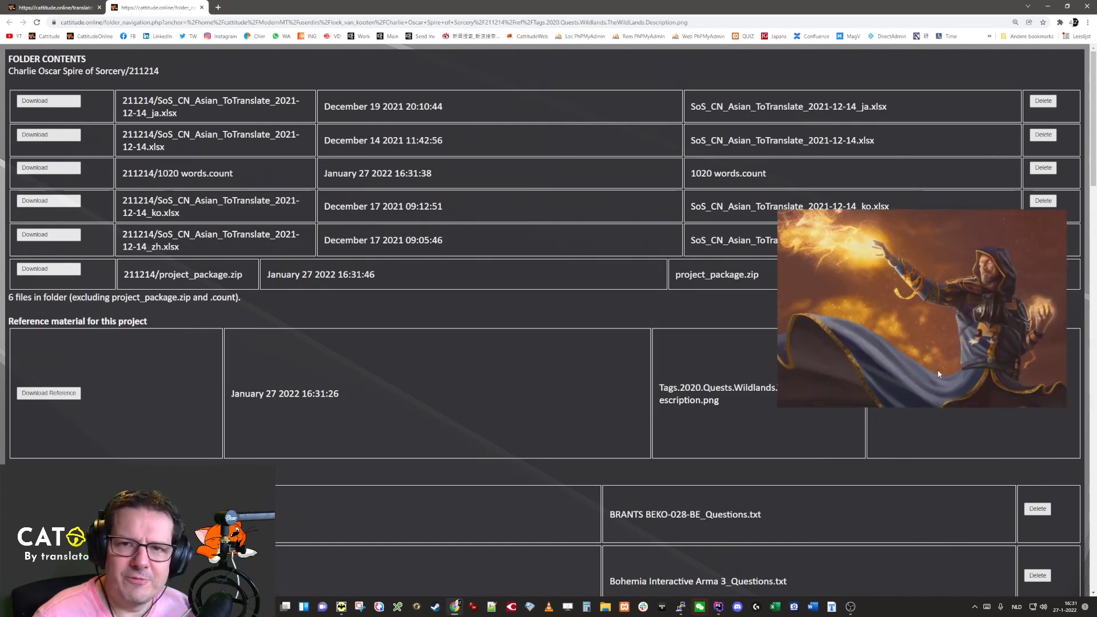
pyautogui.click(202, 7)
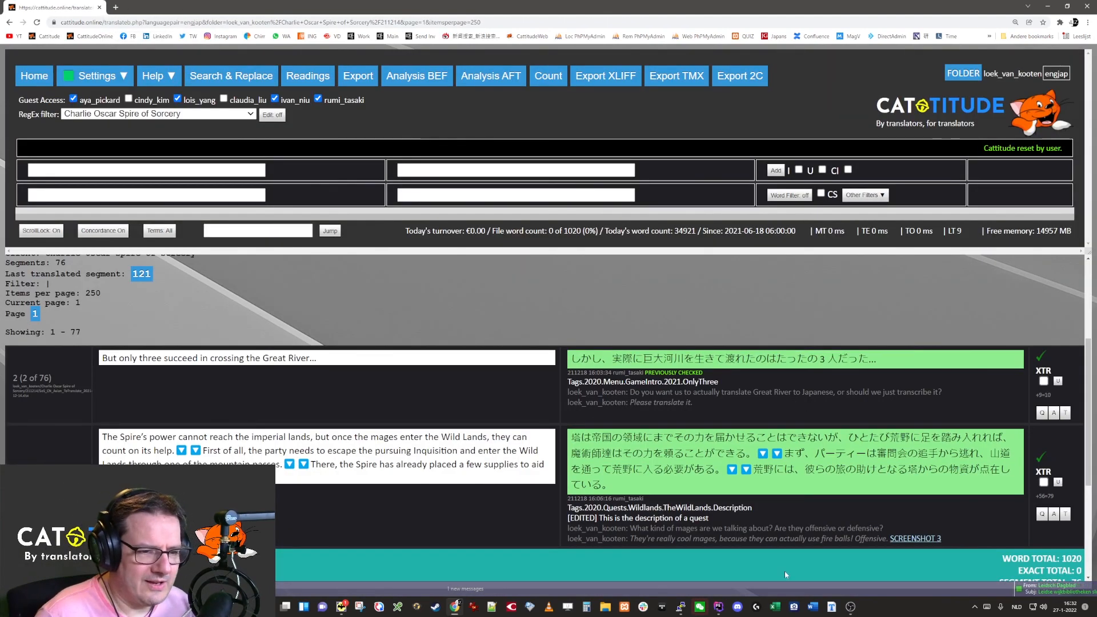
# Step: Switch to The Bat! and exit the mail program, confirming the interruption of its active mail check
pyautogui.click(341, 608)
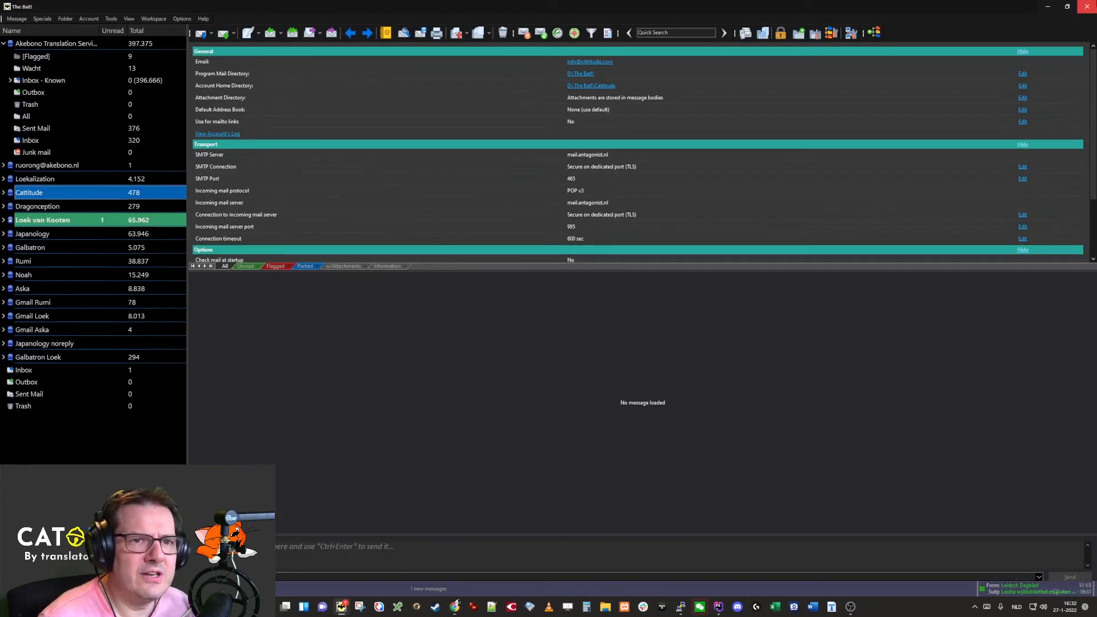
pyautogui.click(1088, 7)
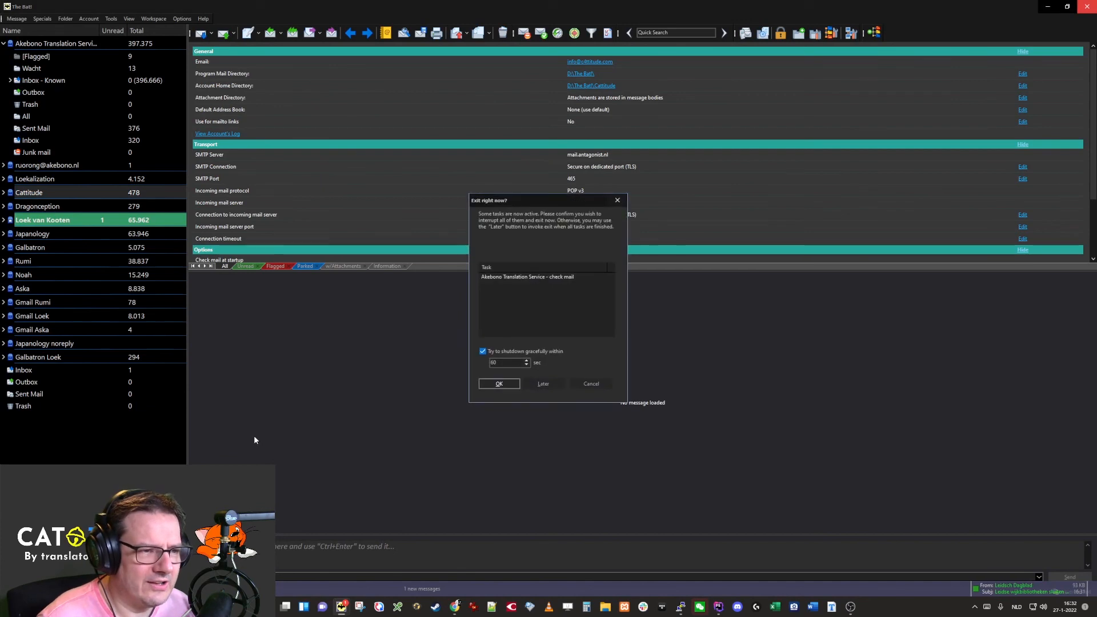
pyautogui.click(486, 384)
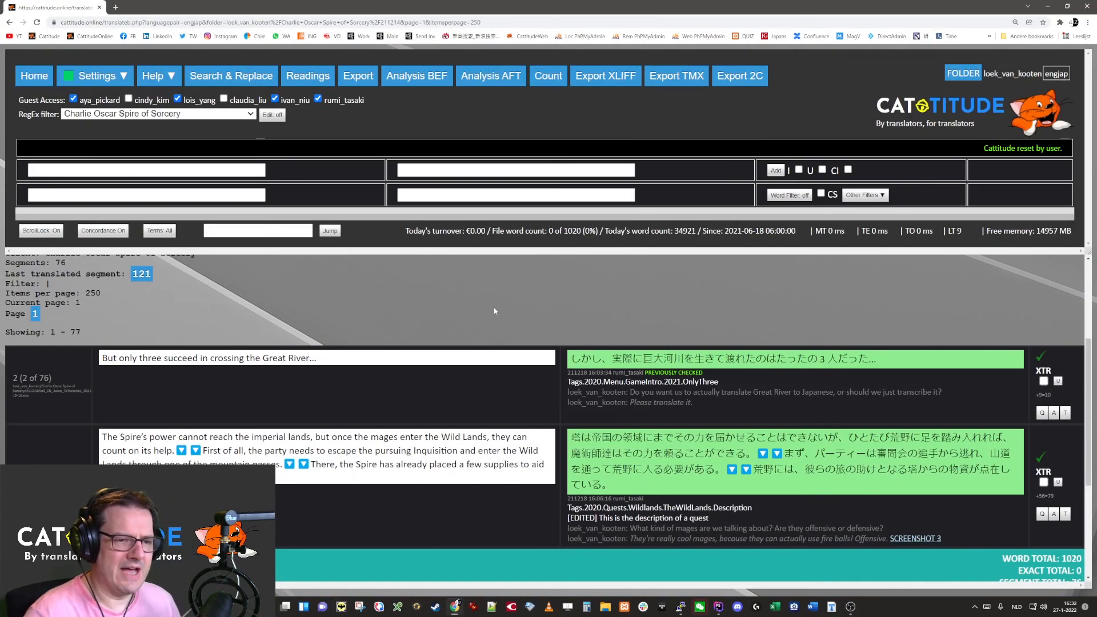